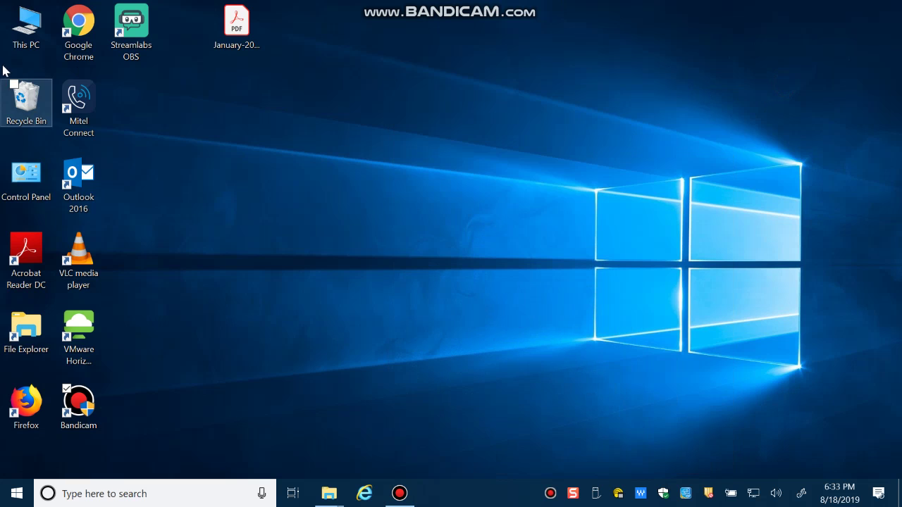
Open This PC and select the H: network drive under Network locations.
{"action": "double_click", "coordinate": [26, 28]}
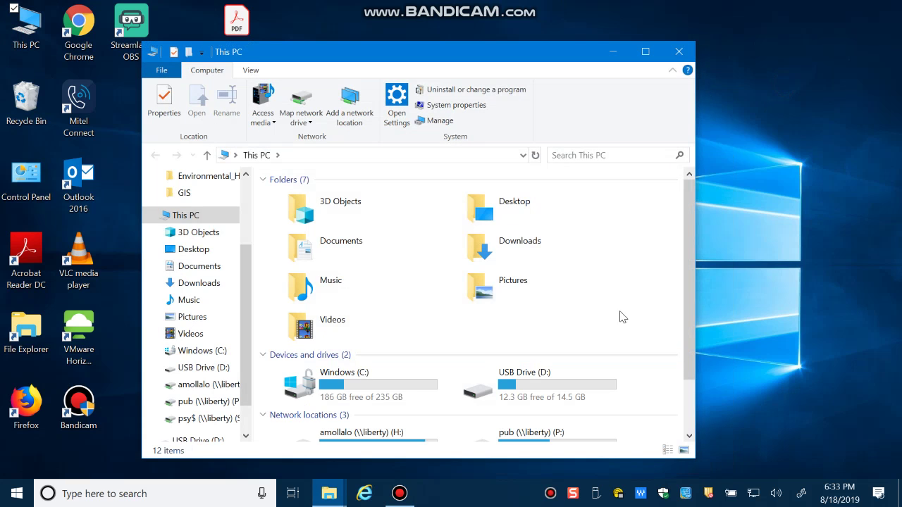
{"action": "scroll", "coordinate": [620, 313], "scroll_direction": "down", "scroll_amount": 3}
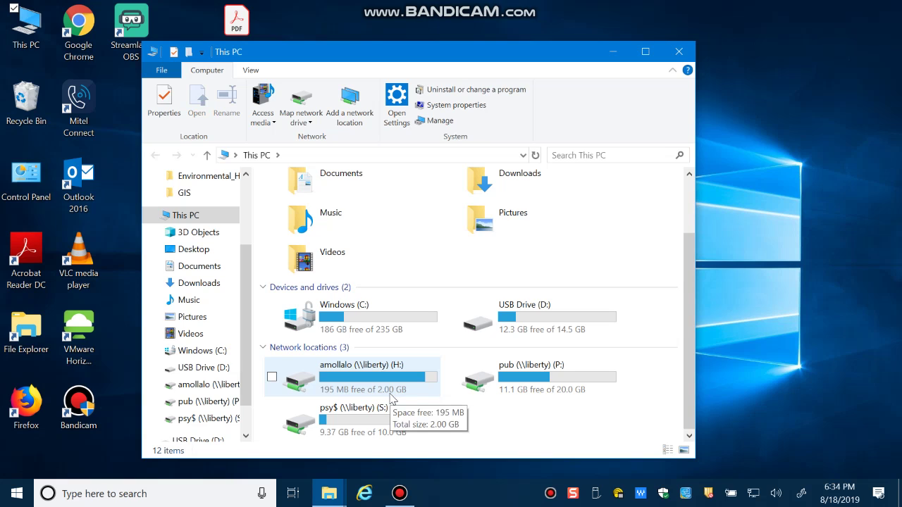
{"action": "left_click", "coordinate": [389, 383]}
Open the H: drive and add a new folder named GIS_labs there.
{"action": "double_click", "coordinate": [389, 383]}
{"action": "right_click", "coordinate": [348, 354]}
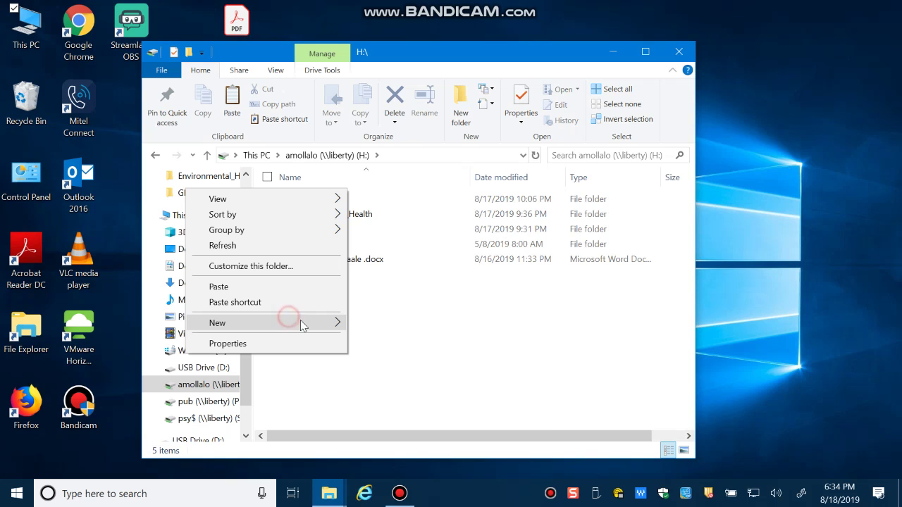
{"action": "left_click", "coordinate": [375, 322]}
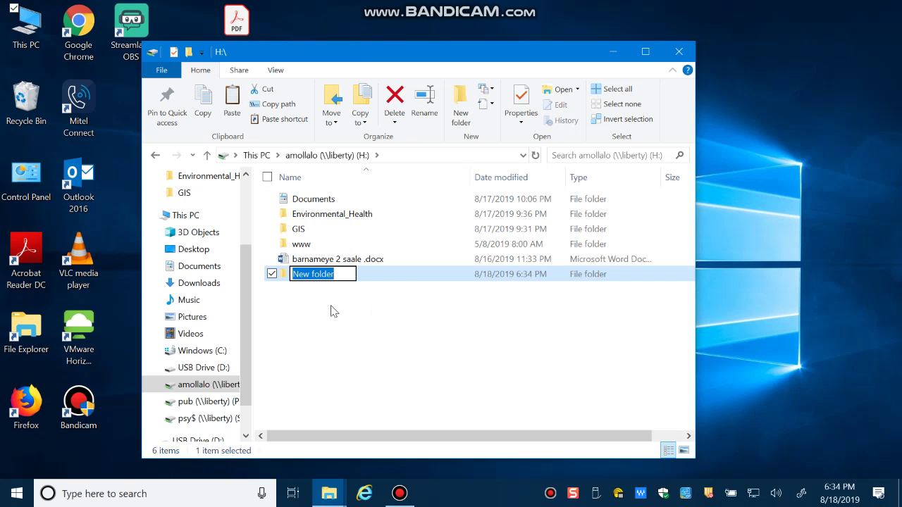
{"action": "type", "text": "GI"}
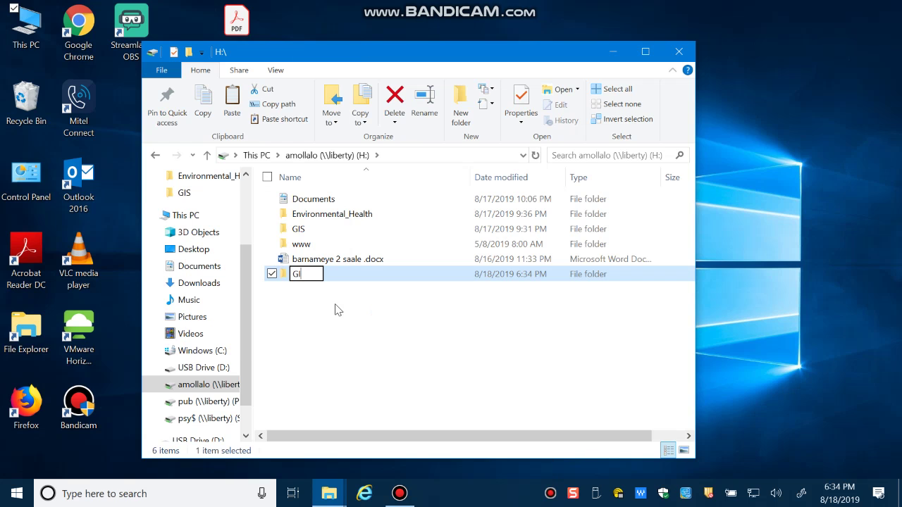
{"action": "type", "text": "S_labs"}
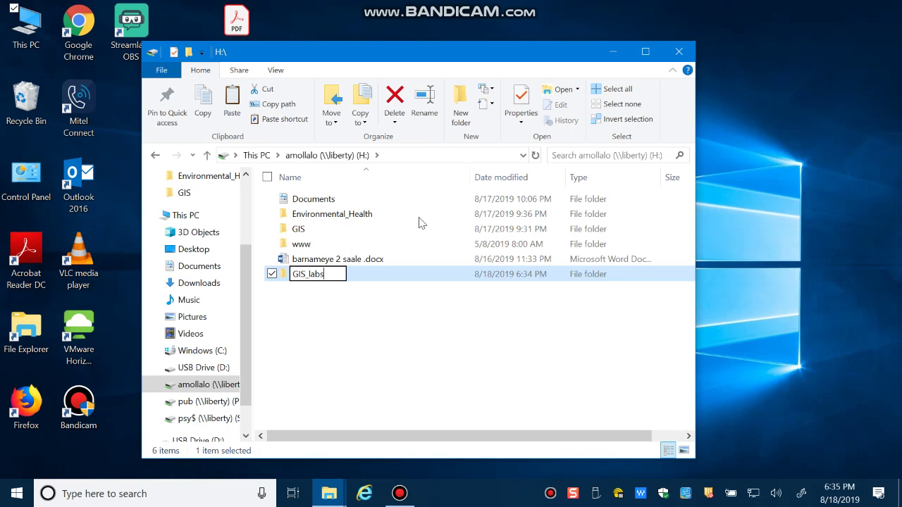
{"action": "key", "text": "Return"}
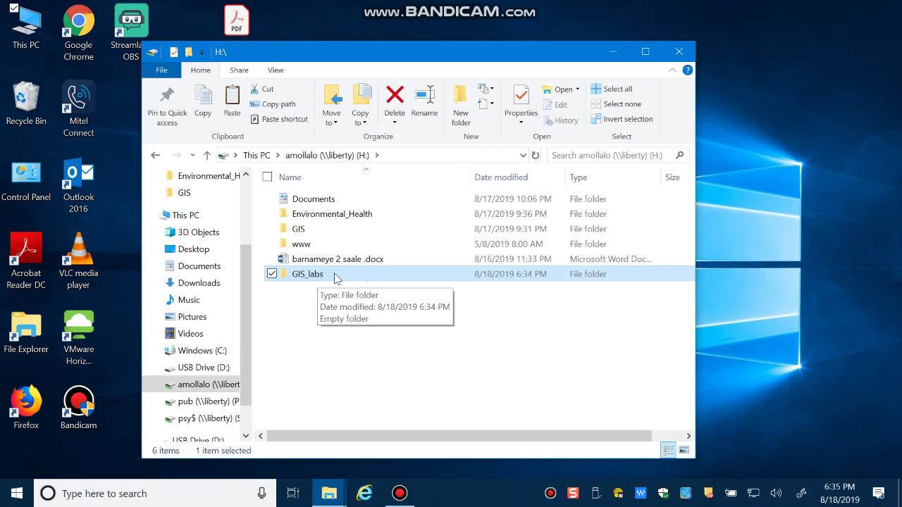
Open GIS_labs and create the subfolders Lab1 and Lab2 inside it.
{"action": "double_click", "coordinate": [327, 274]}
{"action": "right_click", "coordinate": [332, 243]}
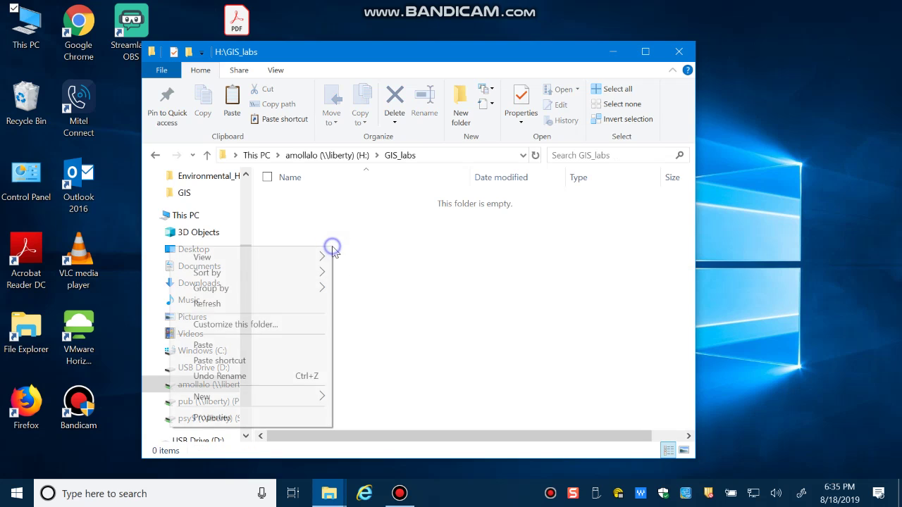
{"action": "mouse_move", "coordinate": [248, 401]}
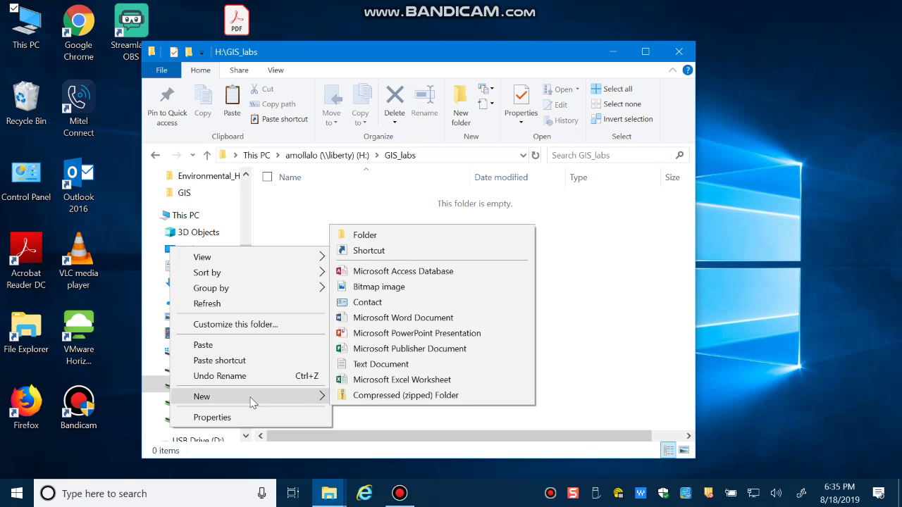
{"action": "left_click", "coordinate": [371, 234]}
{"action": "type", "text": "Lab1"}
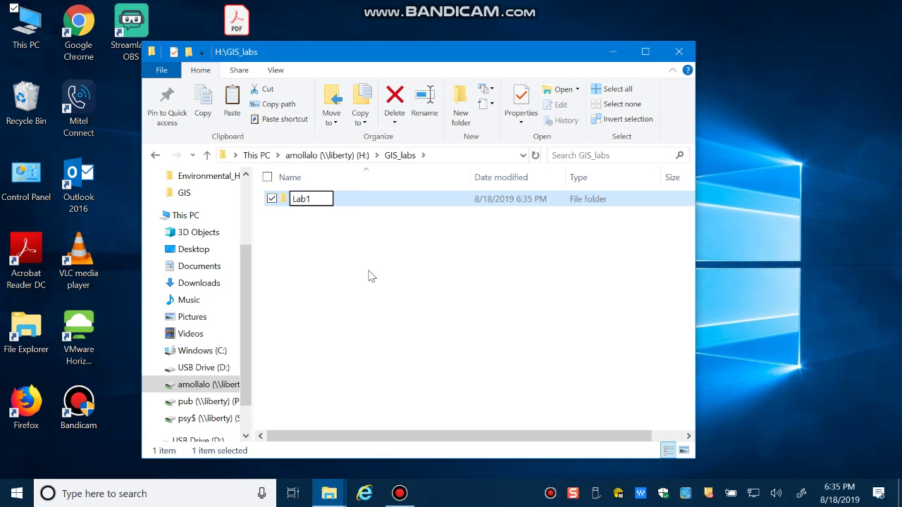
{"action": "key", "text": "Return"}
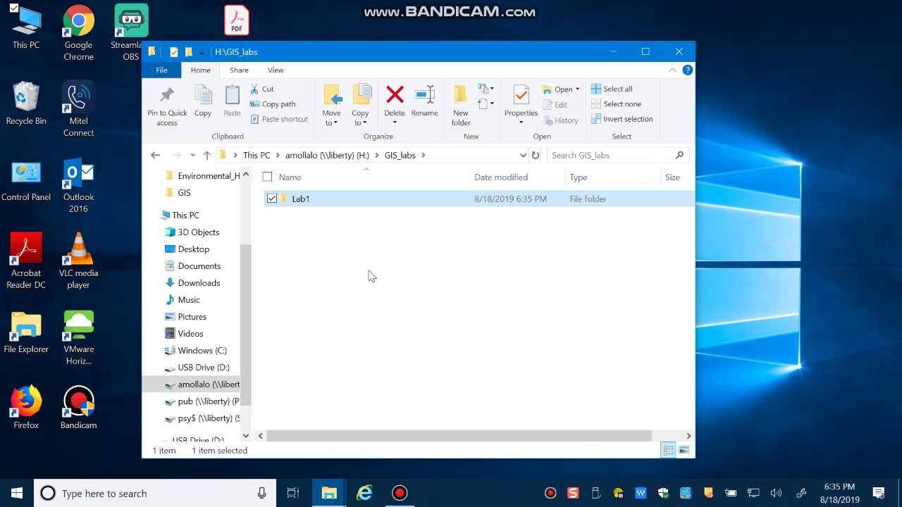
{"action": "right_click", "coordinate": [314, 297]}
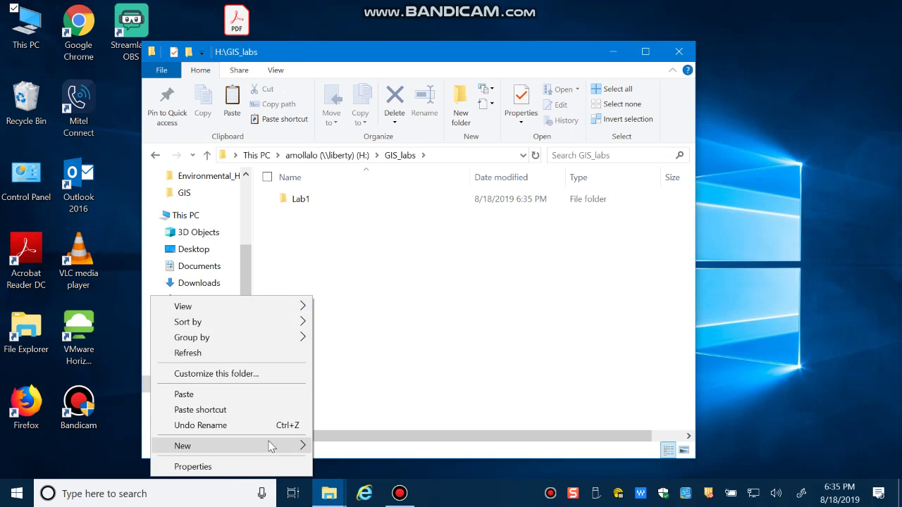
{"action": "mouse_move", "coordinate": [268, 445]}
{"action": "left_click", "coordinate": [331, 285]}
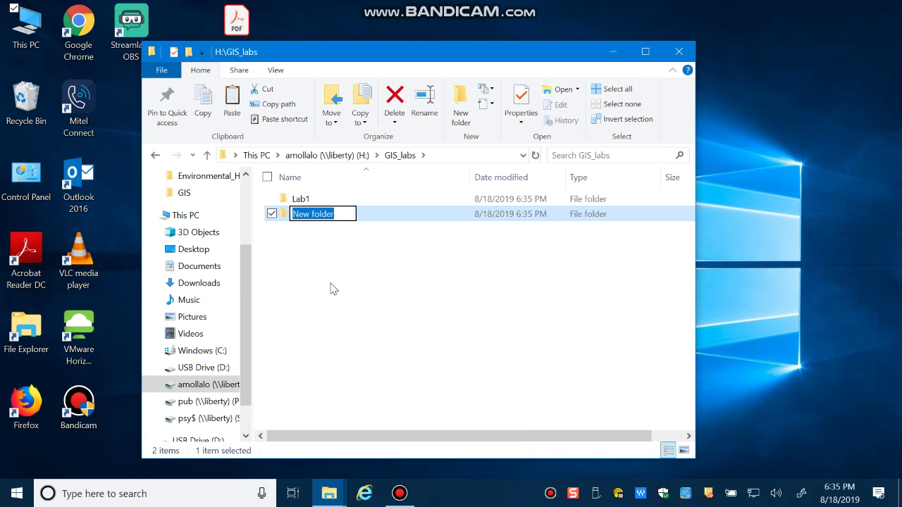
{"action": "type", "text": "Lab2"}
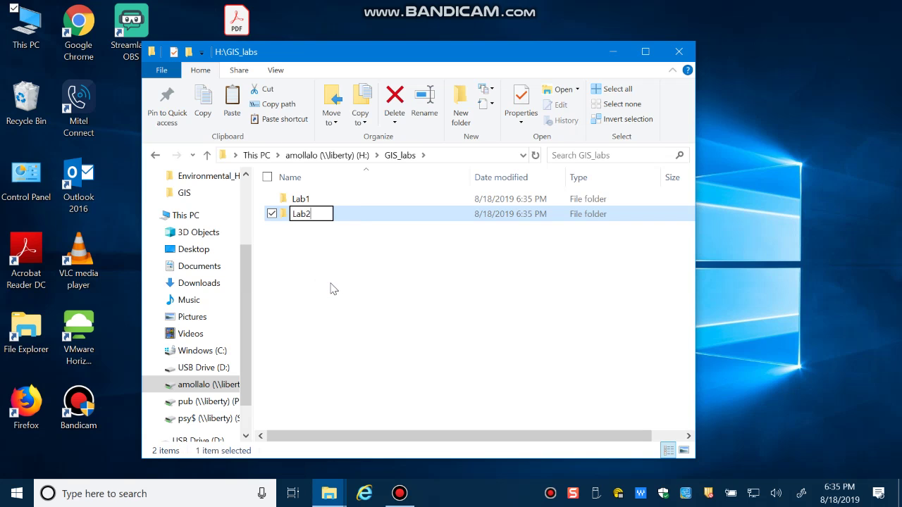
{"action": "key", "text": "Return"}
Create two more subfolders in GIS_labs named Lab3 and Lab4.
{"action": "right_click", "coordinate": [316, 295]}
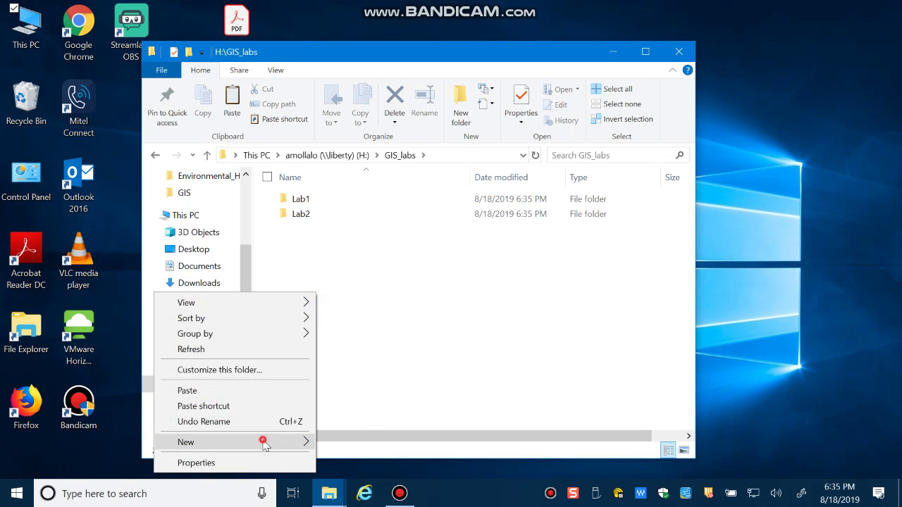
{"action": "mouse_move", "coordinate": [264, 442]}
{"action": "left_click", "coordinate": [347, 279]}
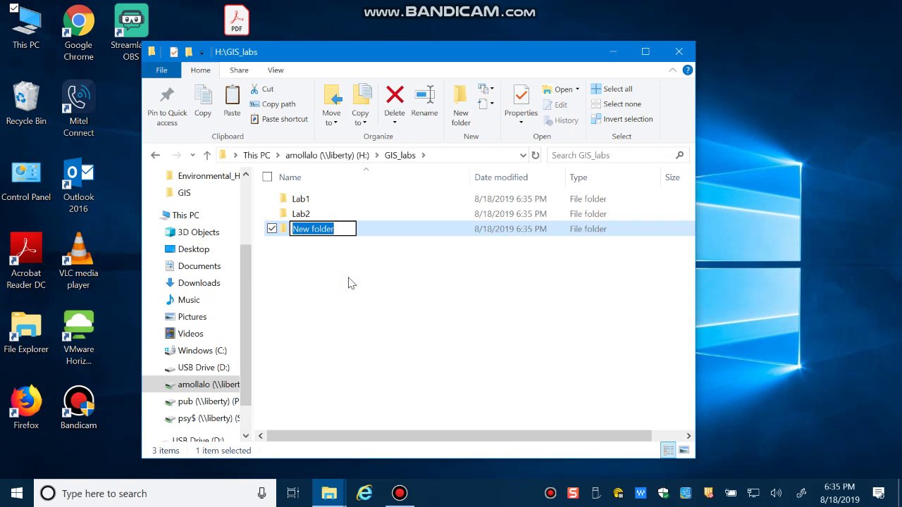
{"action": "type", "text": "Lab3"}
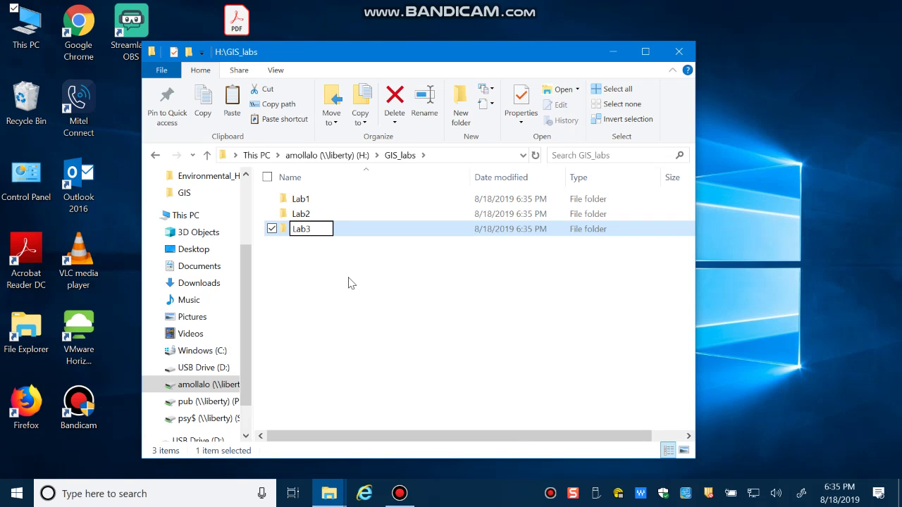
{"action": "key", "text": "Return"}
{"action": "right_click", "coordinate": [352, 281]}
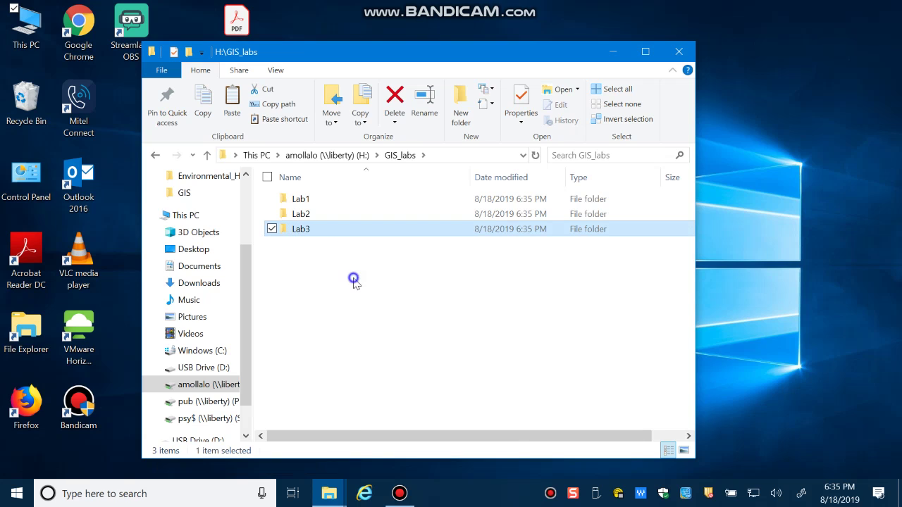
{"action": "left_click", "coordinate": [282, 426]}
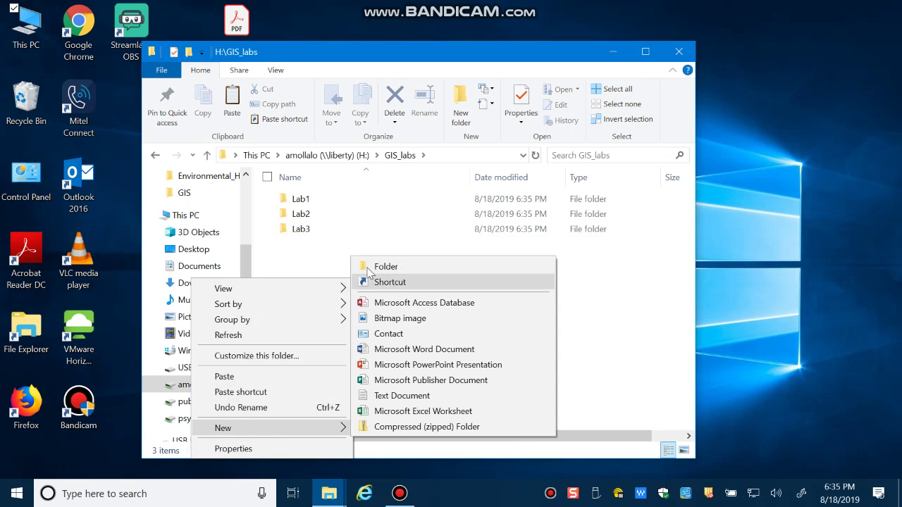
{"action": "left_click", "coordinate": [369, 267]}
{"action": "type", "text": "Lab4"}
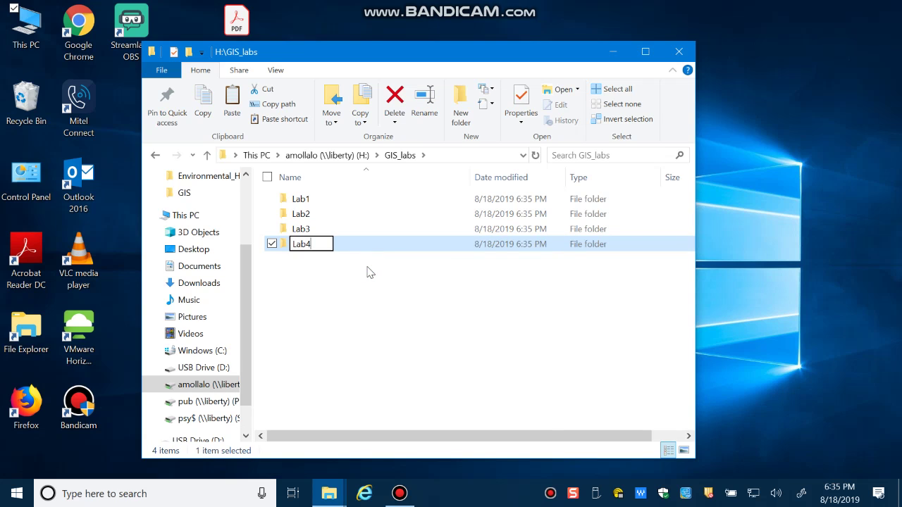
{"action": "key", "text": "Return"}
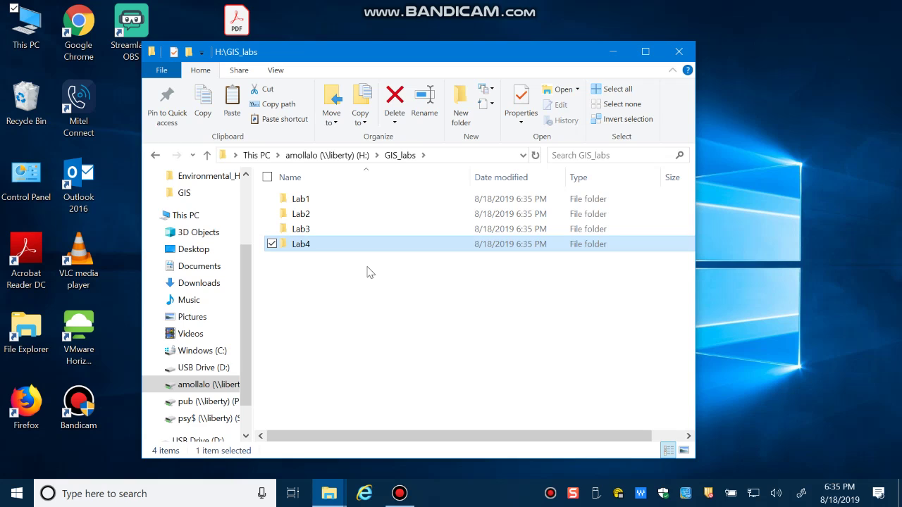
Check that Lab1 and Lab2 are empty, return to GIS_labs, and minimize File Explorer.
{"action": "double_click", "coordinate": [317, 200]}
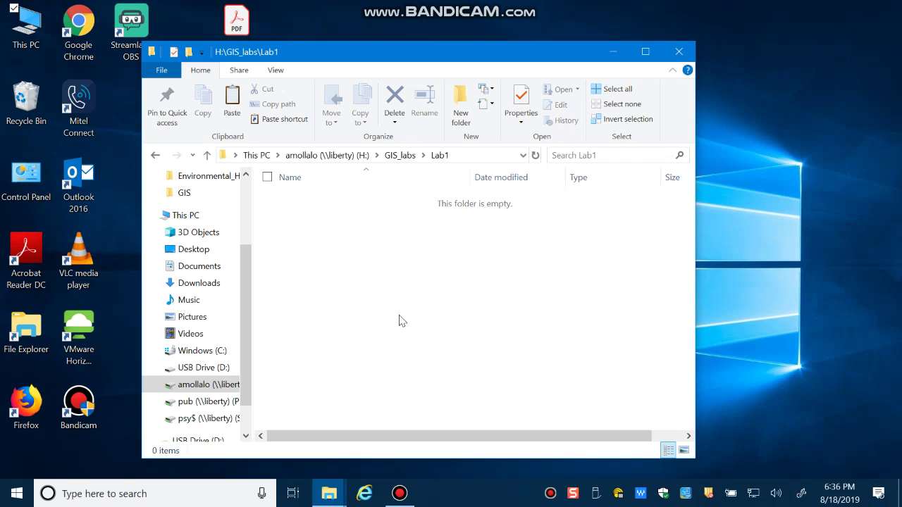
{"action": "left_click", "coordinate": [155, 155]}
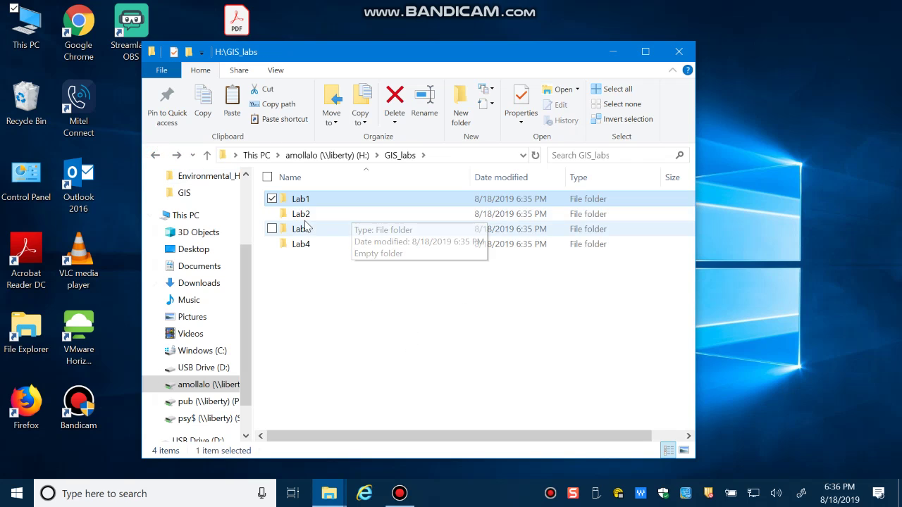
{"action": "left_click", "coordinate": [320, 215]}
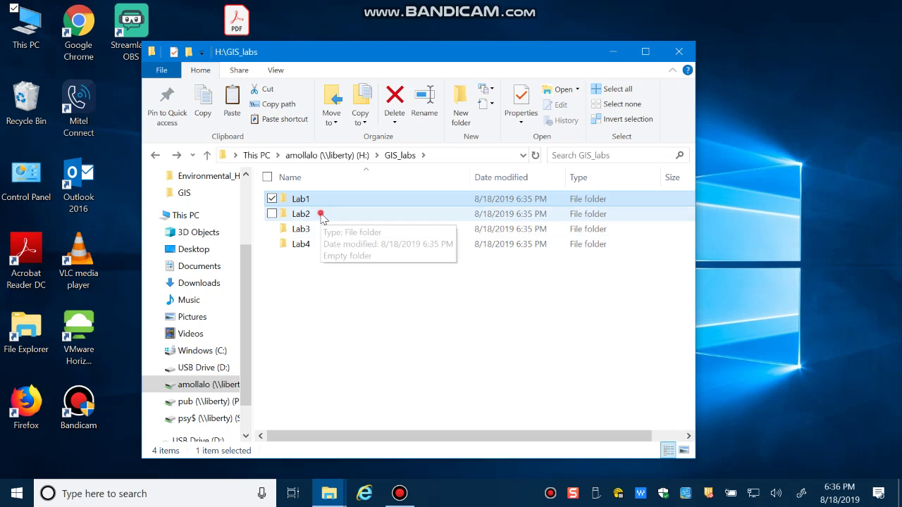
{"action": "double_click", "coordinate": [321, 215]}
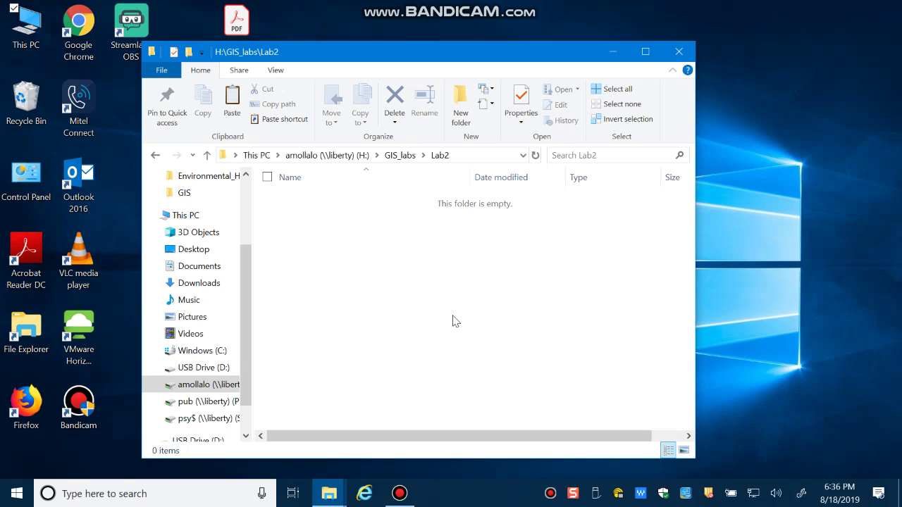
{"action": "left_click", "coordinate": [155, 155]}
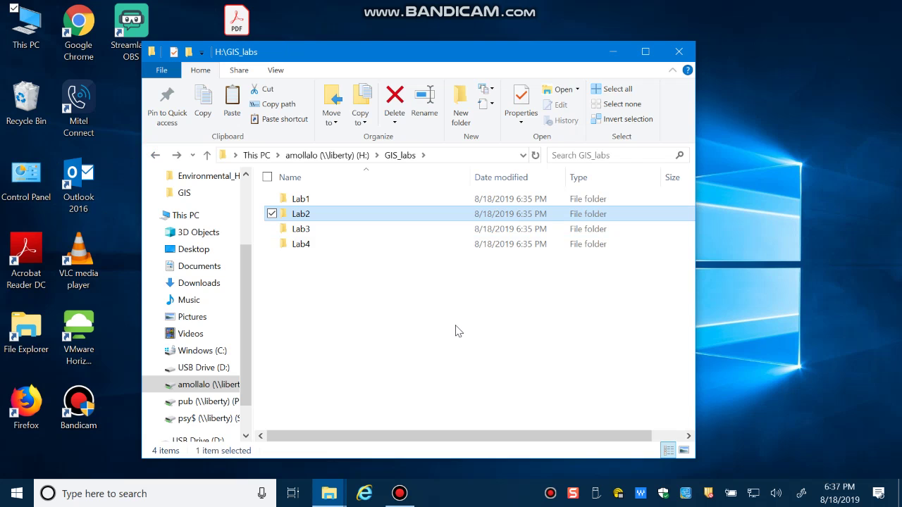
{"action": "left_click", "coordinate": [613, 52]}
Launch Chrome, go to onedrive.live.com, and scroll down the OneDrive about page.
{"action": "double_click", "coordinate": [81, 45]}
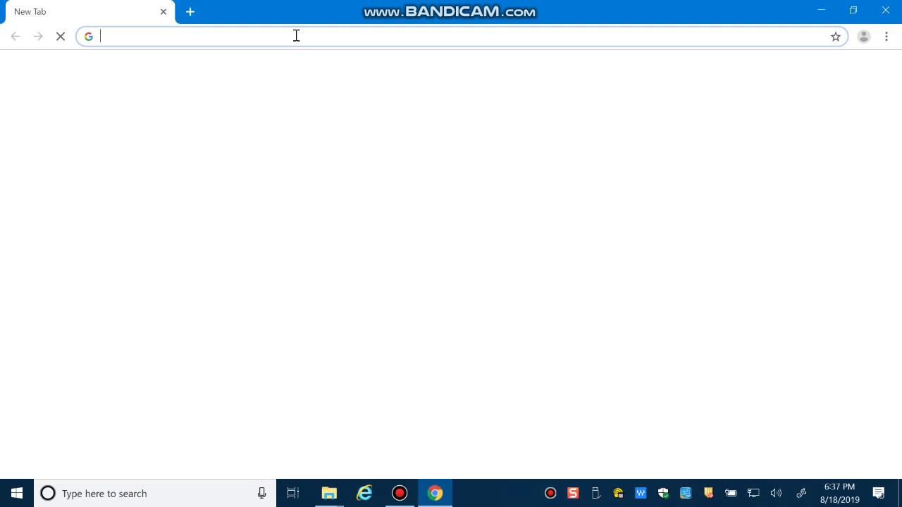
{"action": "type", "text": "one"}
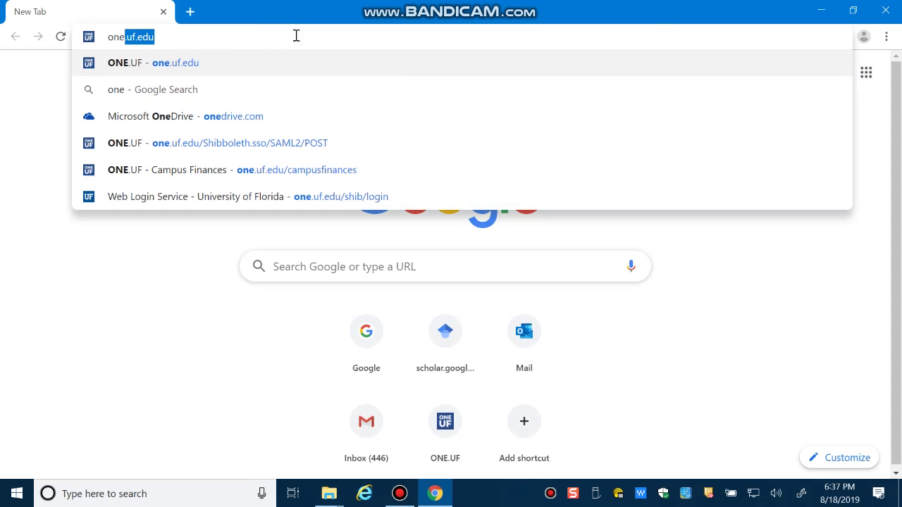
{"action": "type", "text": "drive"}
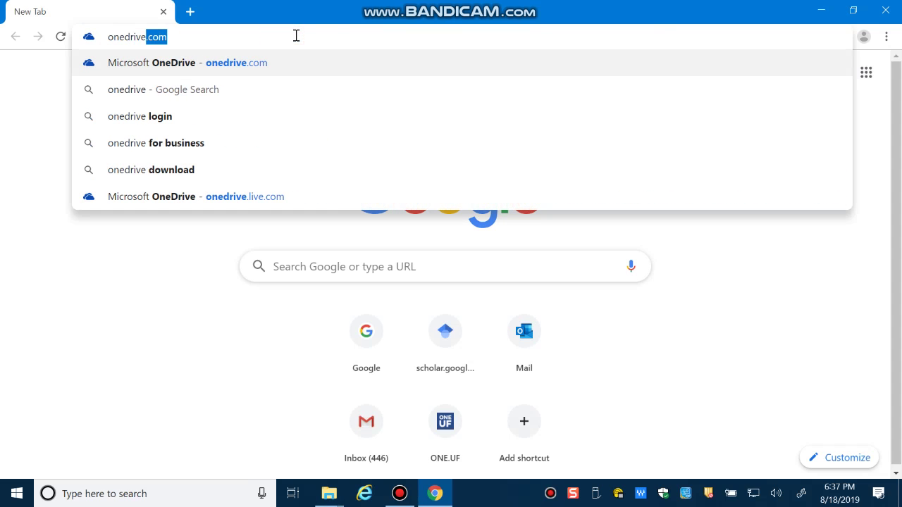
{"action": "key", "text": "Return"}
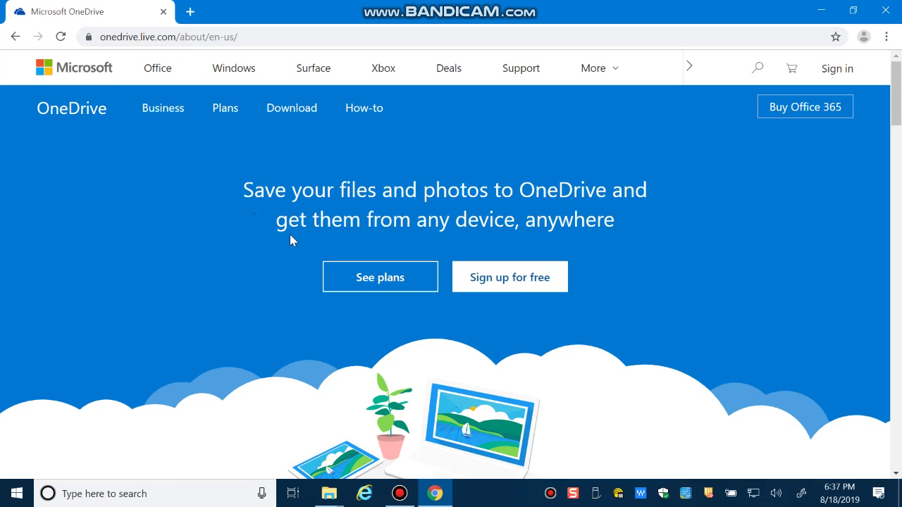
{"action": "scroll", "coordinate": [293, 254], "scroll_direction": "down", "scroll_amount": 6}
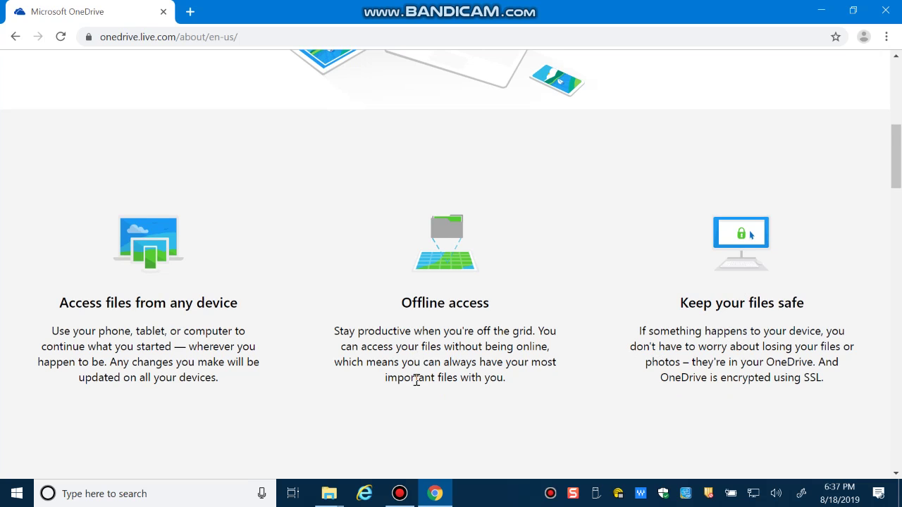
Scroll down the OneDrive About page to the file access and offline access features.
{"action": "scroll", "coordinate": [417, 384], "scroll_direction": "down", "scroll_amount": 5}
{"action": "scroll", "coordinate": [423, 394], "scroll_direction": "down", "scroll_amount": 2}
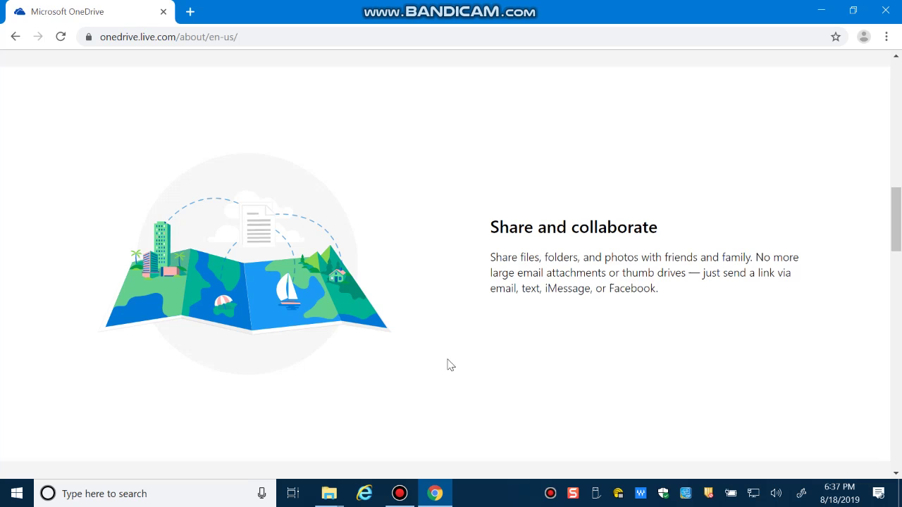
{"action": "scroll", "coordinate": [308, 326], "scroll_direction": "up", "scroll_amount": 6}
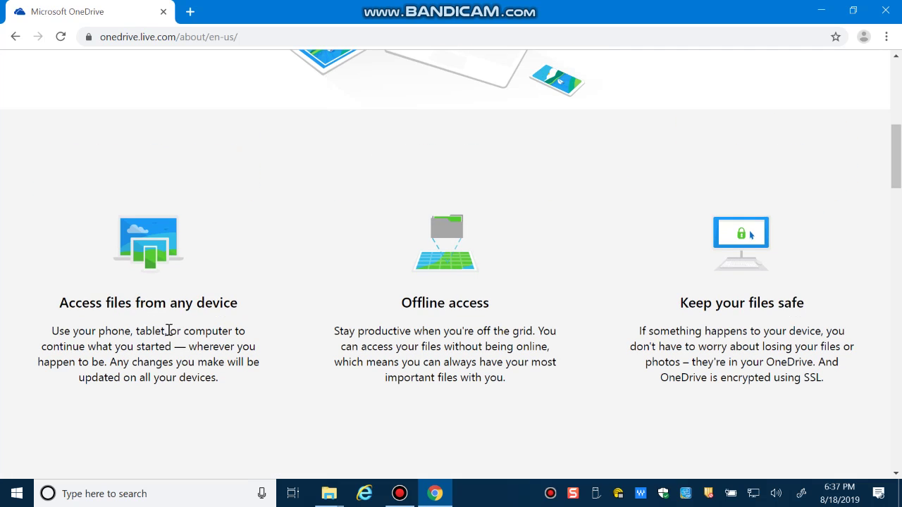
{"action": "scroll", "coordinate": [387, 369], "scroll_direction": "down", "scroll_amount": 5}
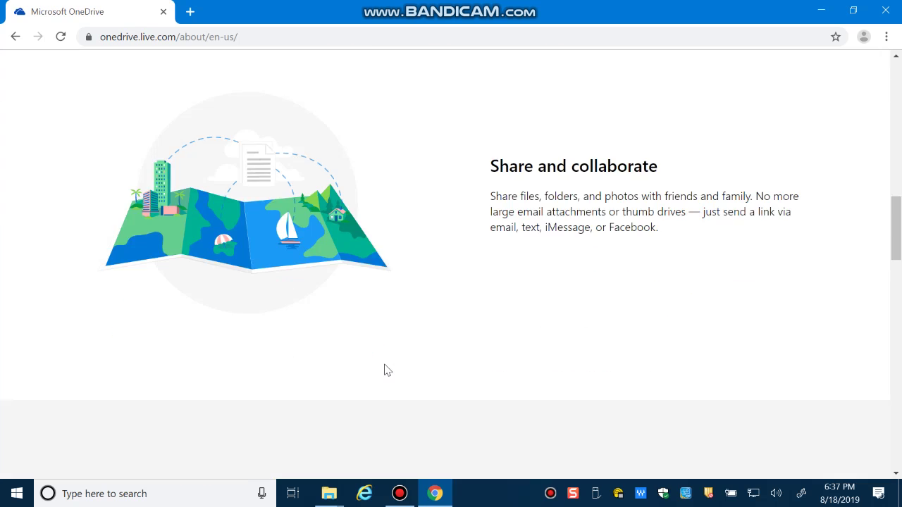
{"action": "scroll", "coordinate": [386, 370], "scroll_direction": "down", "scroll_amount": 4}
{"action": "scroll", "coordinate": [191, 383], "scroll_direction": "up", "scroll_amount": 7}
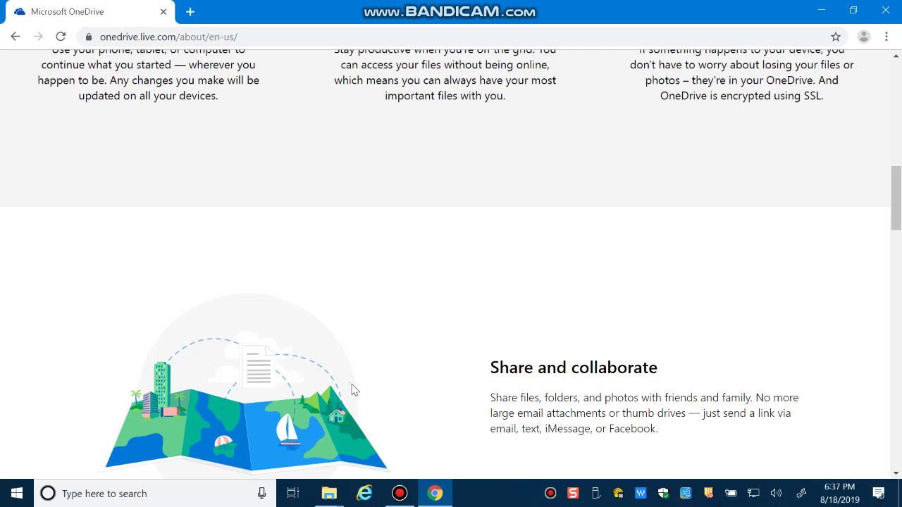
{"action": "scroll", "coordinate": [366, 391], "scroll_direction": "up", "scroll_amount": 8}
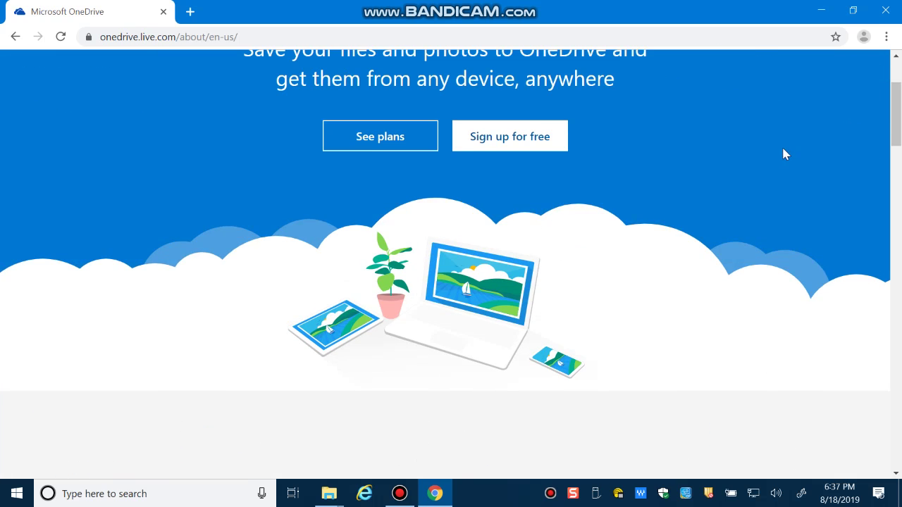
{"action": "scroll", "coordinate": [782, 155], "scroll_direction": "up", "scroll_amount": 2}
{"action": "left_click", "coordinate": [832, 67]}
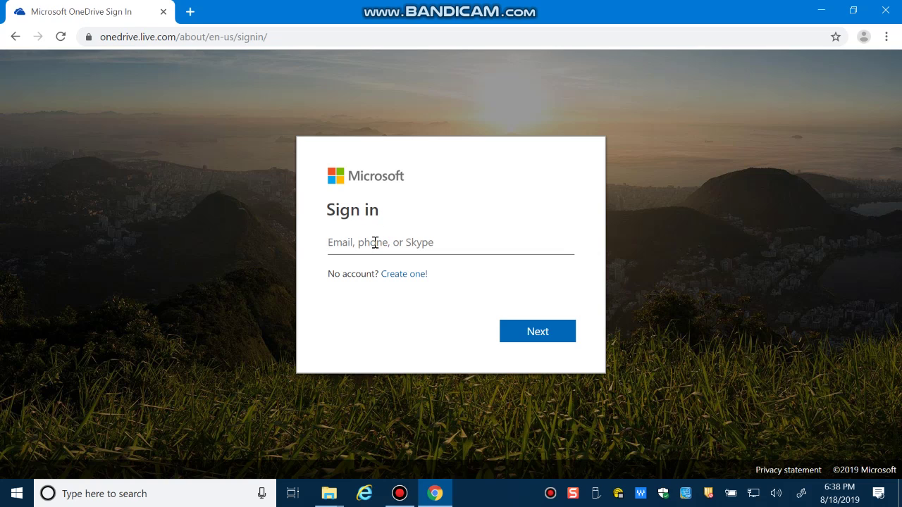
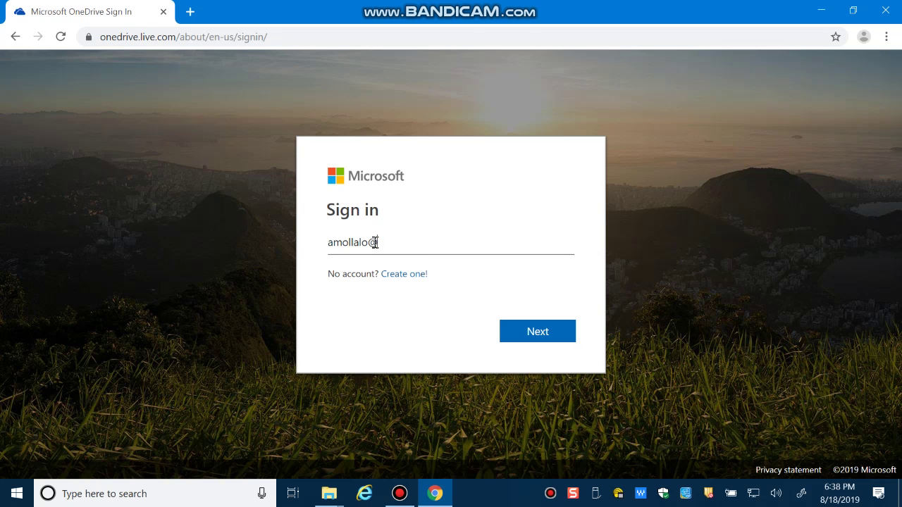
Sign in with the school e-mail and saved password, choosing to stay signed in.
{"action": "key", "text": "Return"}
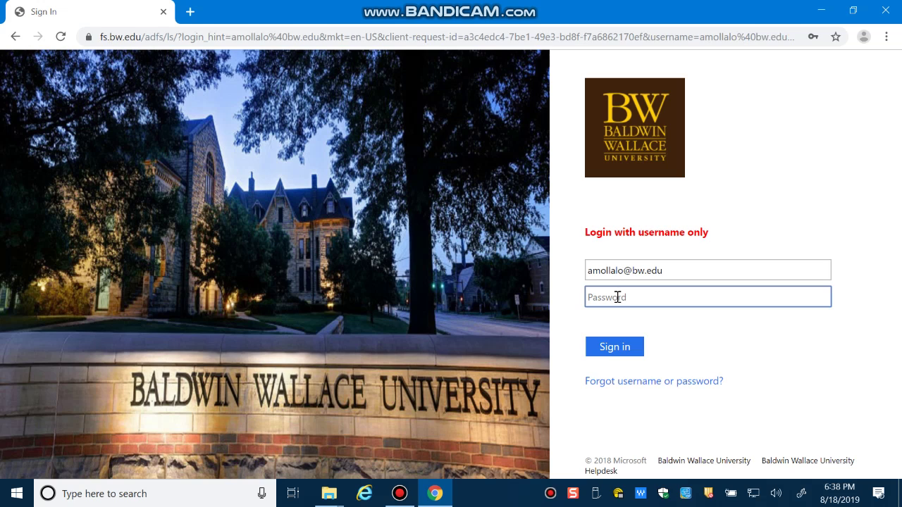
{"action": "type", "text": "•"}
{"action": "key", "text": "BackSpace"}
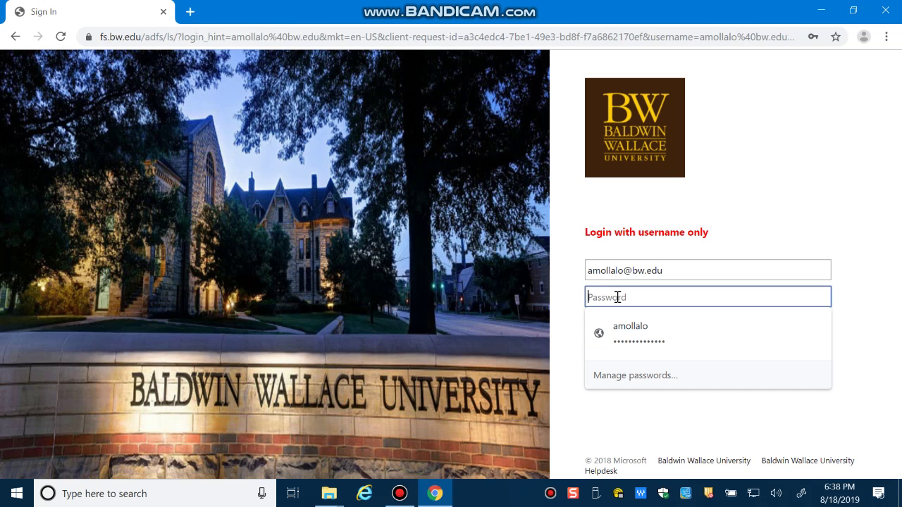
{"action": "key", "text": "Down"}
{"action": "key", "text": "Return"}
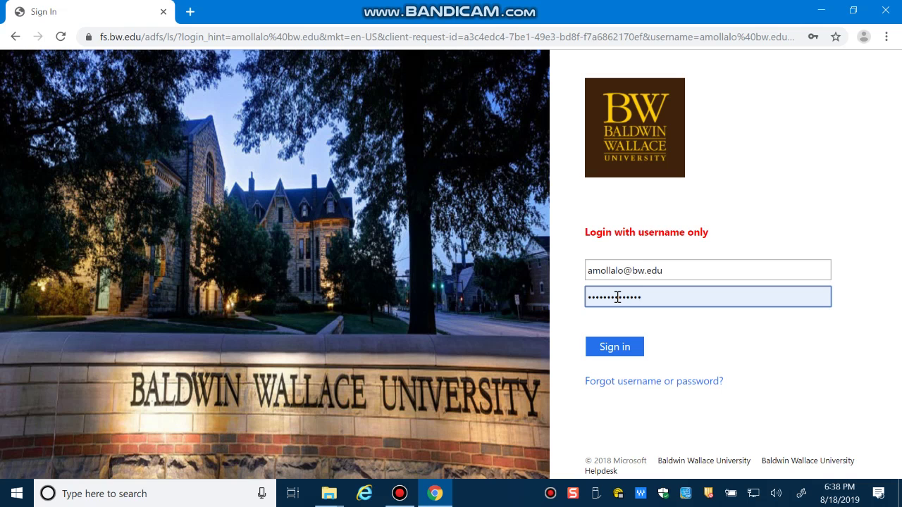
{"action": "left_click", "coordinate": [609, 351]}
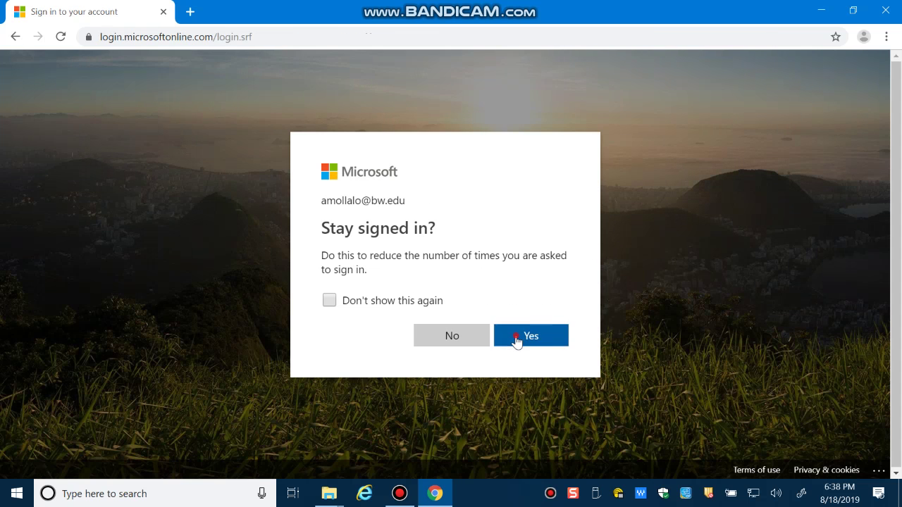
{"action": "left_click", "coordinate": [517, 342]}
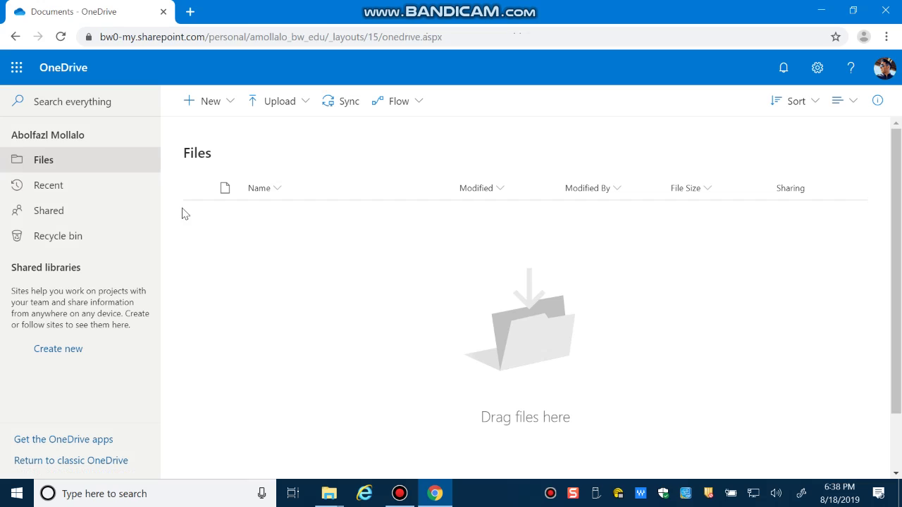
Create a new OneDrive folder named GIS_labs.
{"action": "right_click", "coordinate": [291, 278]}
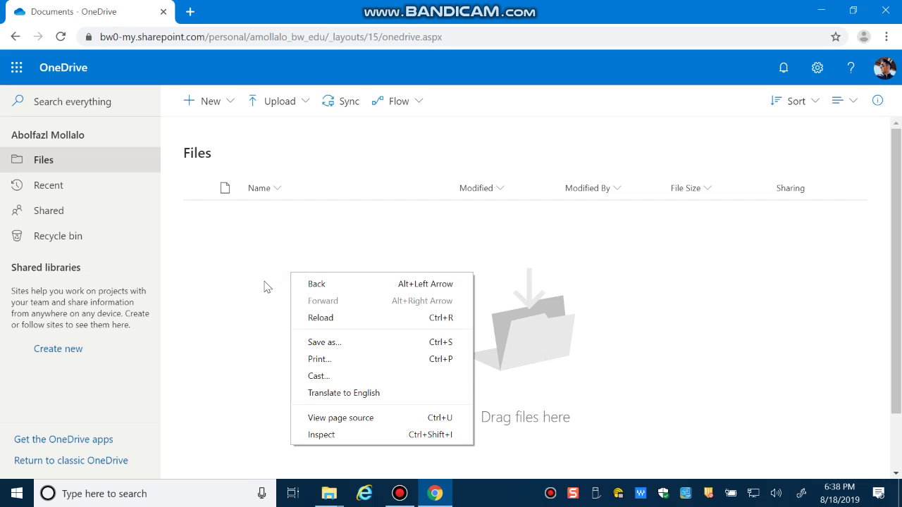
{"action": "left_click", "coordinate": [263, 283]}
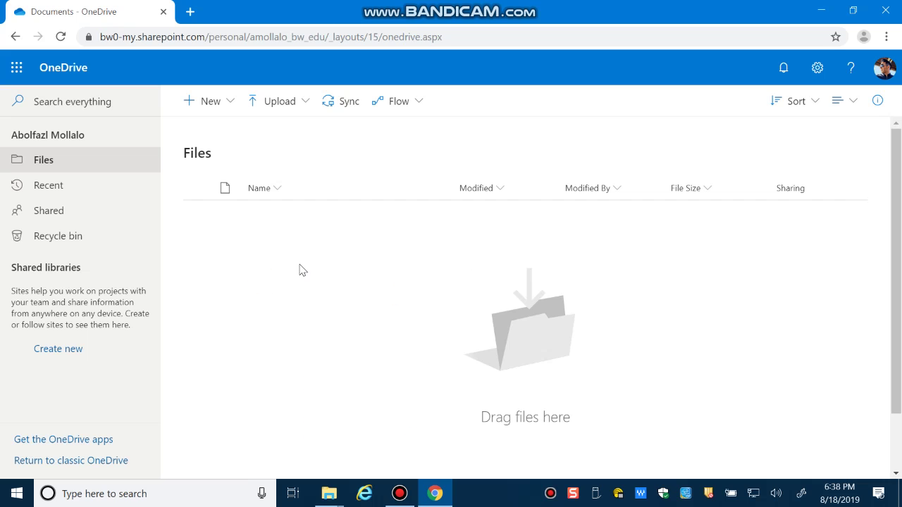
{"action": "right_click", "coordinate": [295, 265]}
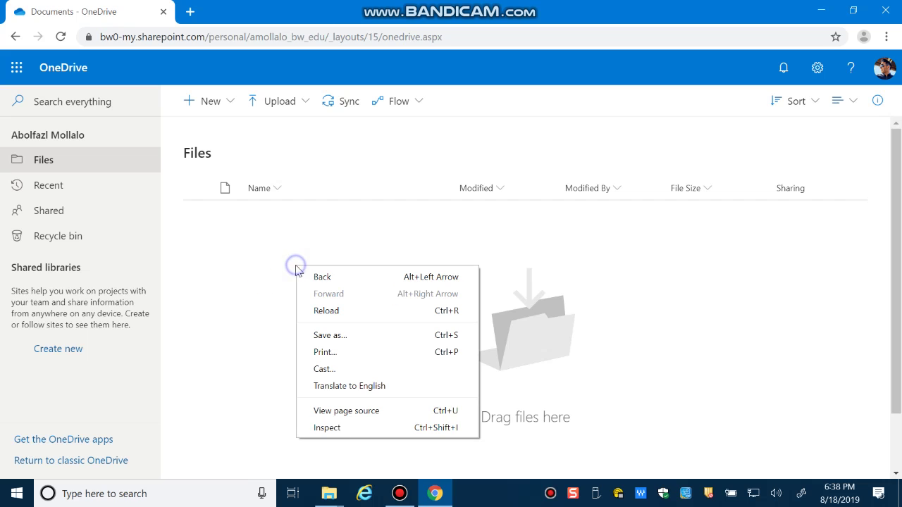
{"action": "left_click", "coordinate": [257, 275]}
{"action": "left_click", "coordinate": [203, 102]}
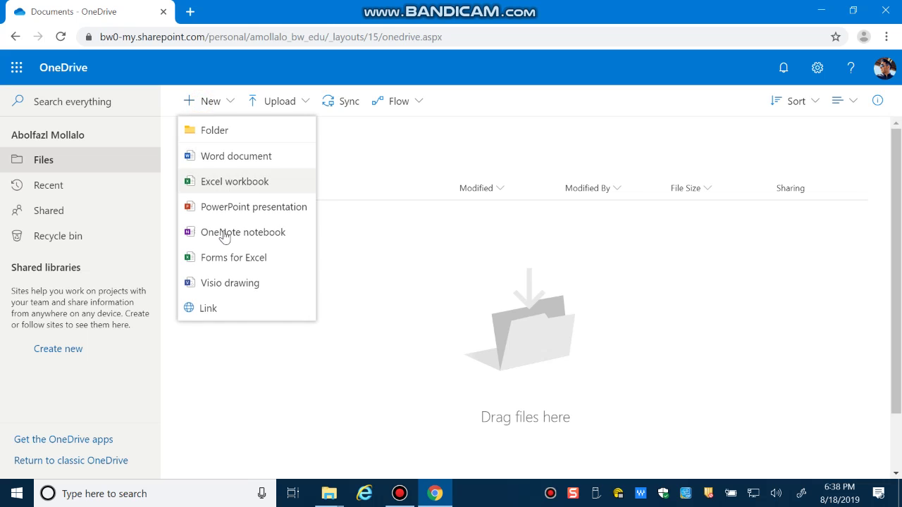
{"action": "left_click", "coordinate": [215, 134]}
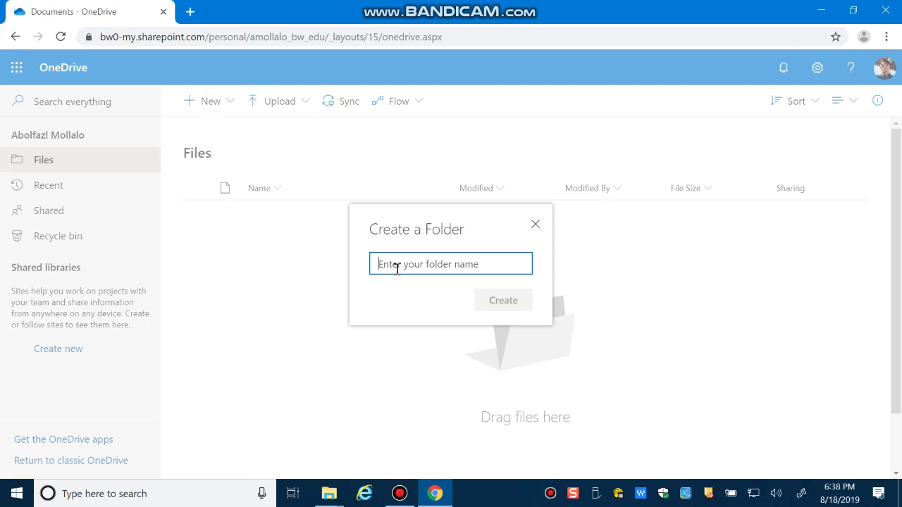
{"action": "type", "text": "G"}
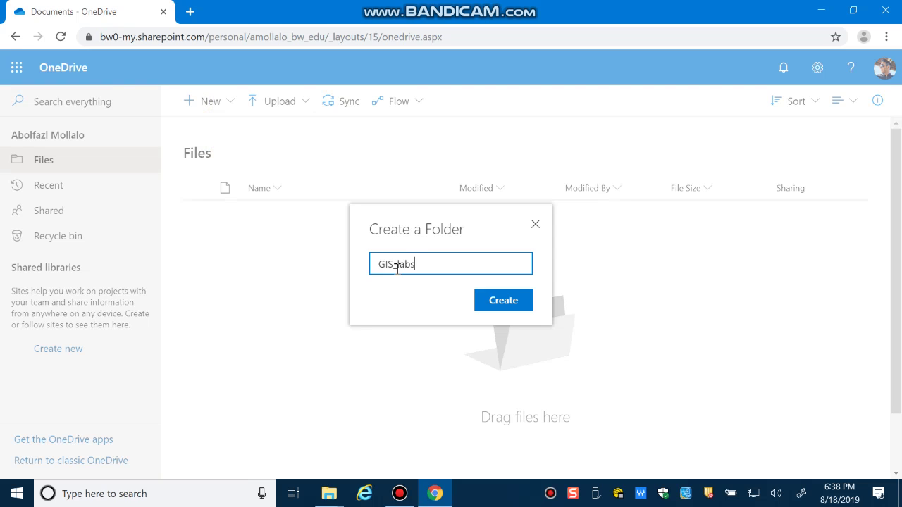
{"action": "type", "text": "IS_Labs"}
{"action": "left_click", "coordinate": [496, 301]}
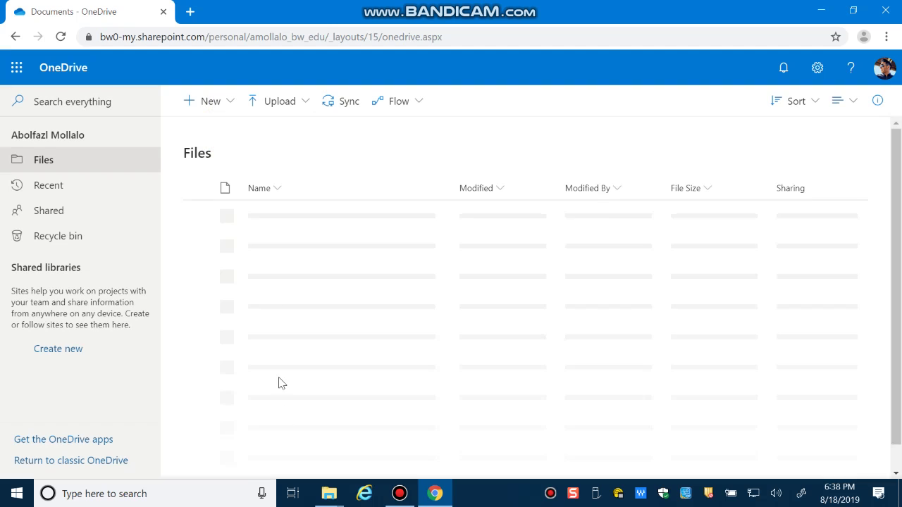
Open the new GIS_labs folder.
{"action": "left_click", "coordinate": [262, 219]}
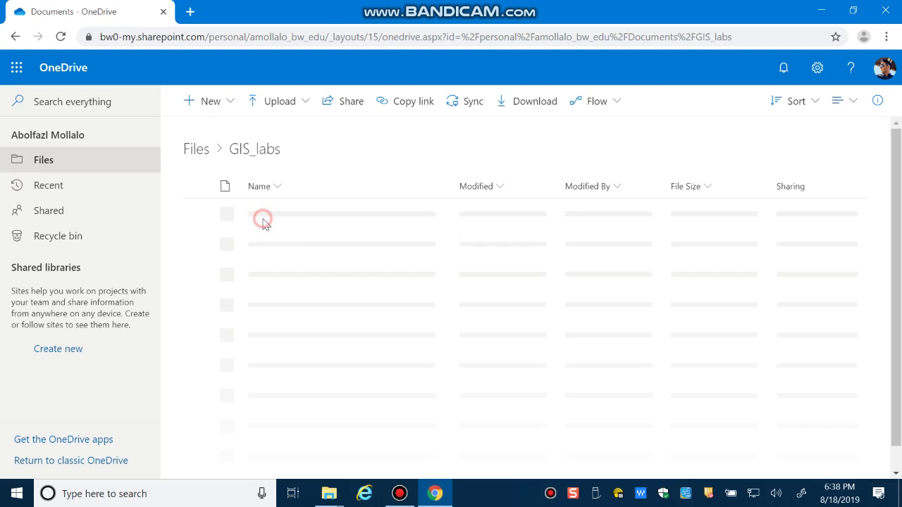
{"action": "right_click", "coordinate": [294, 274]}
{"action": "left_click", "coordinate": [258, 289]}
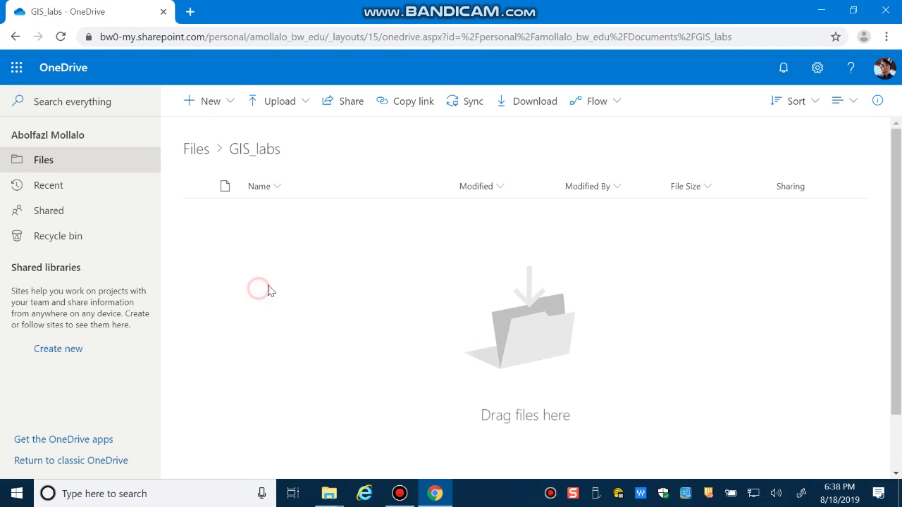
{"action": "right_click", "coordinate": [310, 268]}
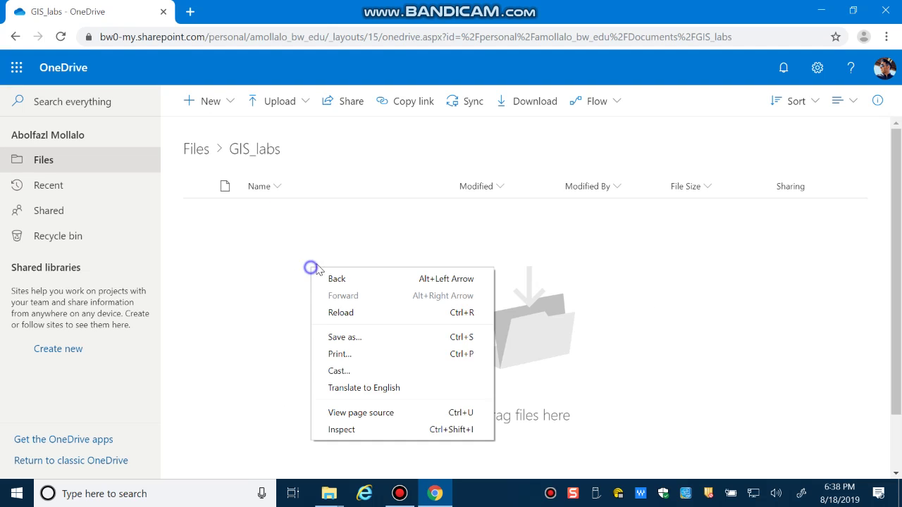
Create a new folder named lab1 inside GIS_labs.
{"action": "left_click", "coordinate": [288, 283]}
{"action": "left_click", "coordinate": [203, 102]}
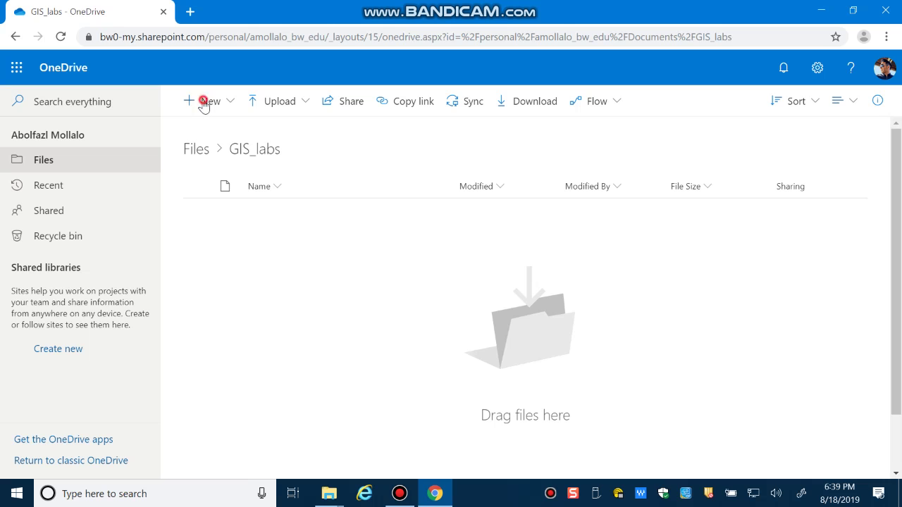
{"action": "left_click", "coordinate": [222, 131]}
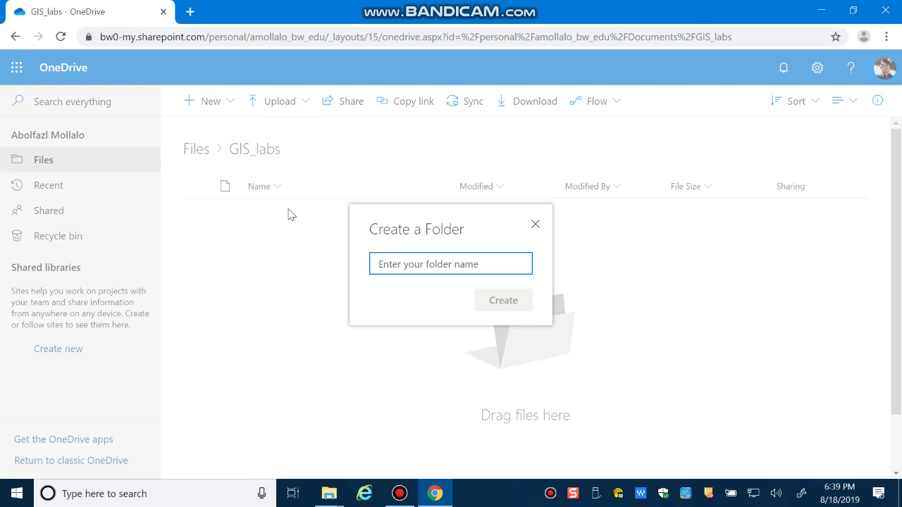
{"action": "type", "text": "lab1"}
{"action": "key", "text": "Return"}
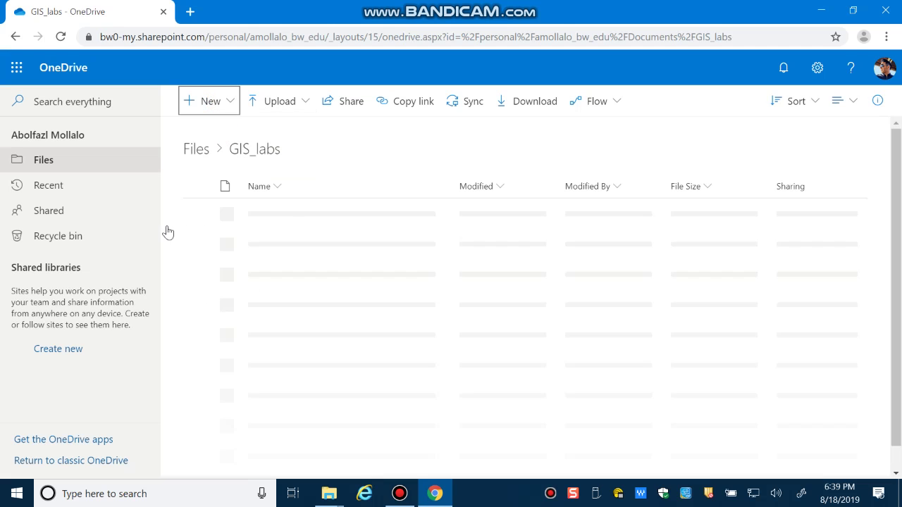
Create a second new folder named lab2 inside GIS_labs.
{"action": "right_click", "coordinate": [292, 272]}
{"action": "left_click", "coordinate": [219, 108]}
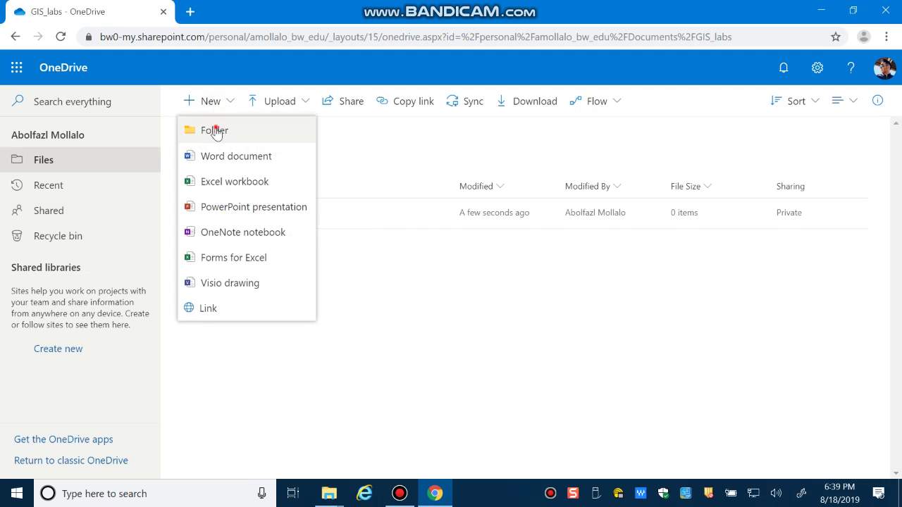
{"action": "left_click", "coordinate": [217, 131]}
{"action": "type", "text": "lab2"}
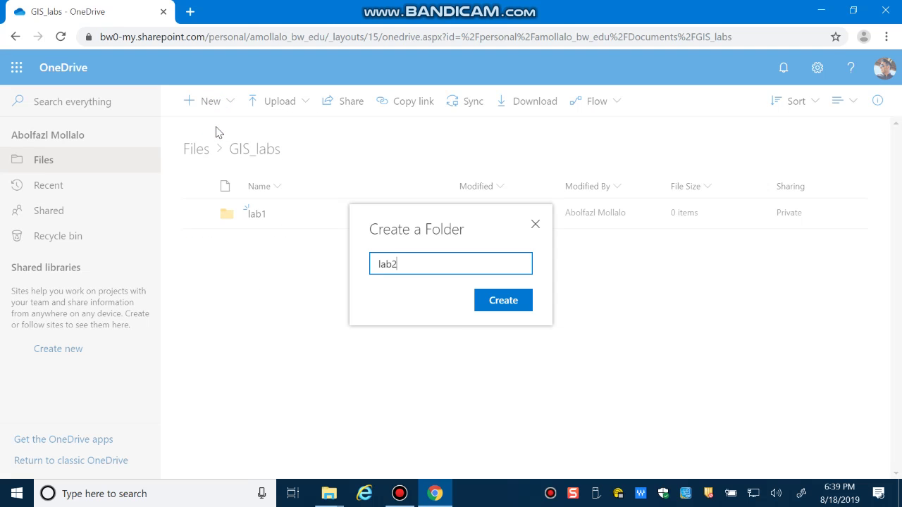
{"action": "key", "text": "Return"}
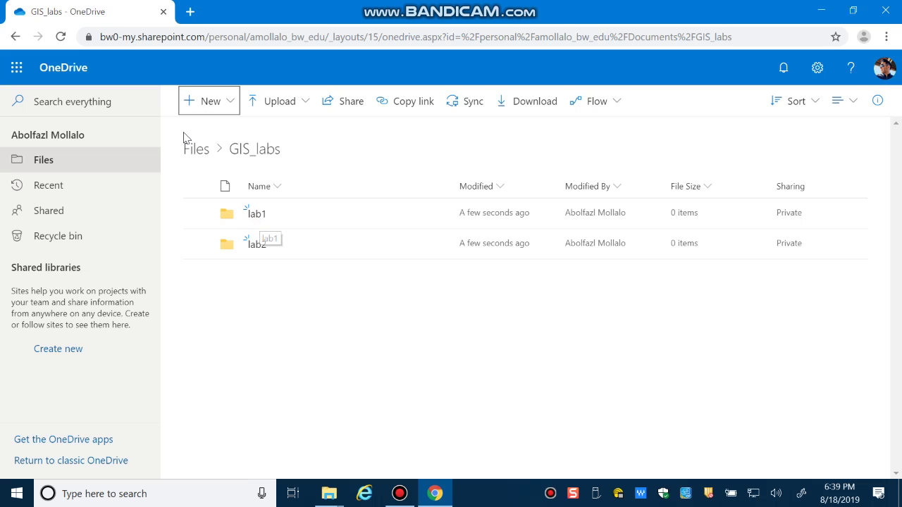
Open lab1 and drag January-2009.pdf from the desktop into it.
{"action": "left_click", "coordinate": [256, 215]}
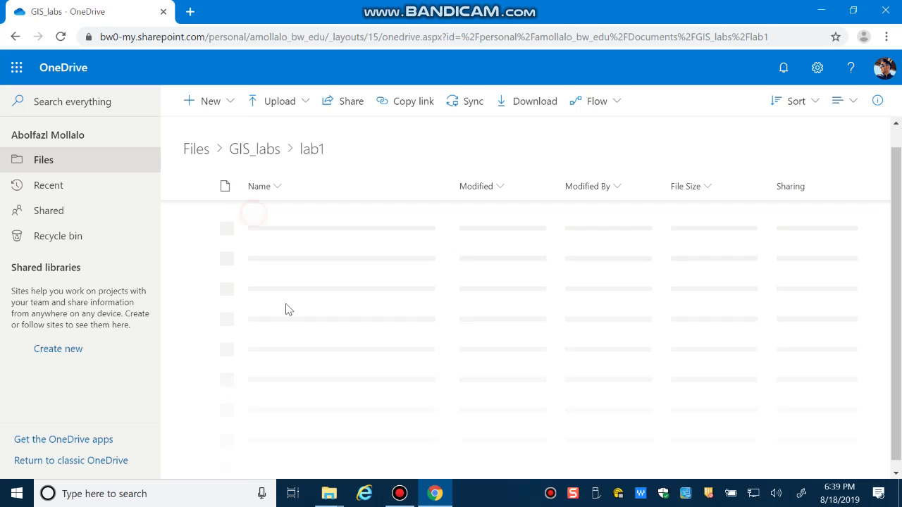
{"action": "double_click", "coordinate": [400, 6]}
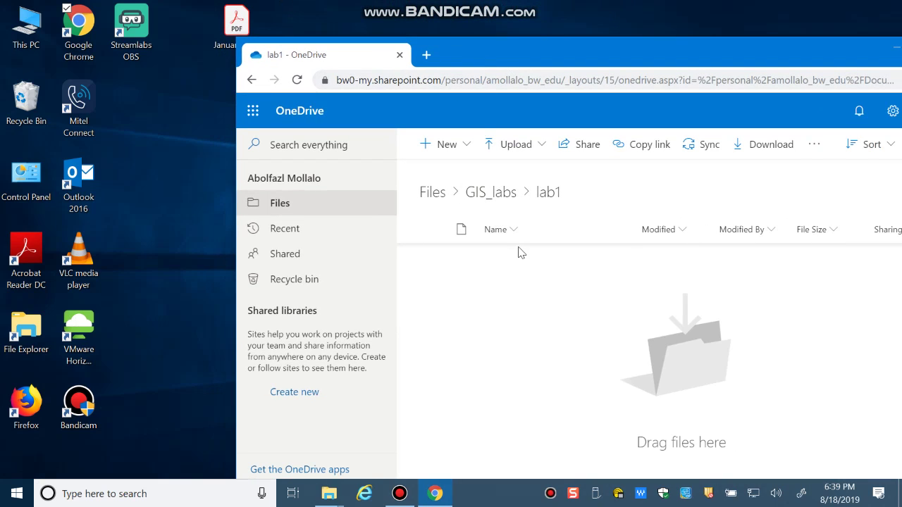
{"action": "left_click_drag", "start_coordinate": [236, 25], "coordinate": [554, 356]}
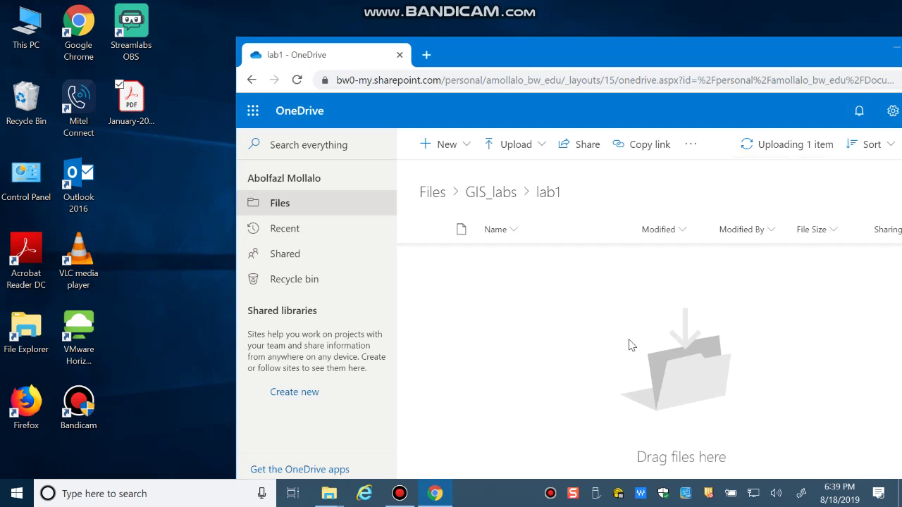
{"action": "mouse_move", "coordinate": [522, 265]}
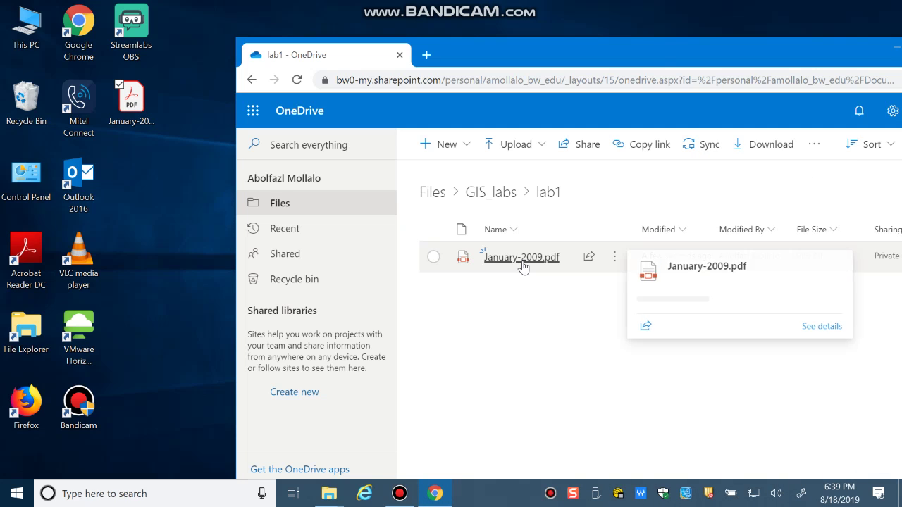
Check the H: drive's GIS_labs folder holds Lab1–Lab4, then drag it toward OneDrive.
{"action": "double_click", "coordinate": [26, 29]}
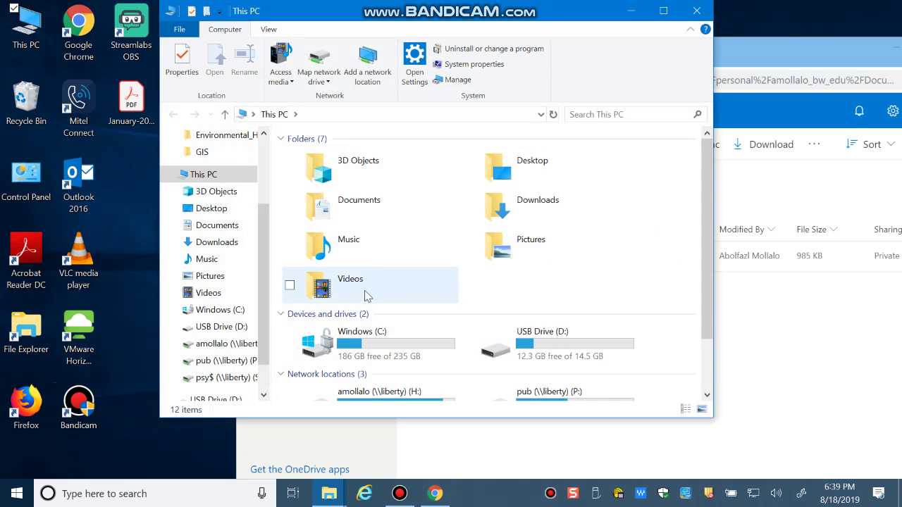
{"action": "scroll", "coordinate": [365, 296], "scroll_direction": "down", "scroll_amount": 1}
{"action": "double_click", "coordinate": [370, 336]}
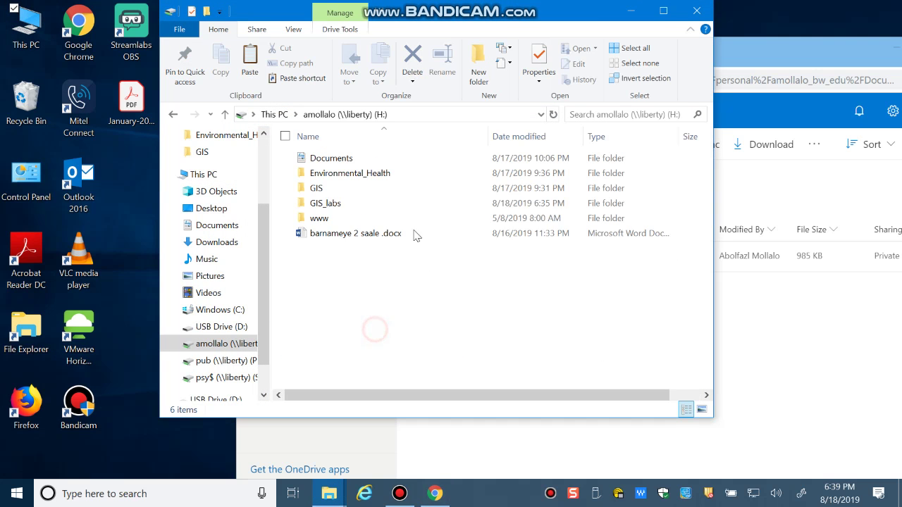
{"action": "double_click", "coordinate": [328, 206]}
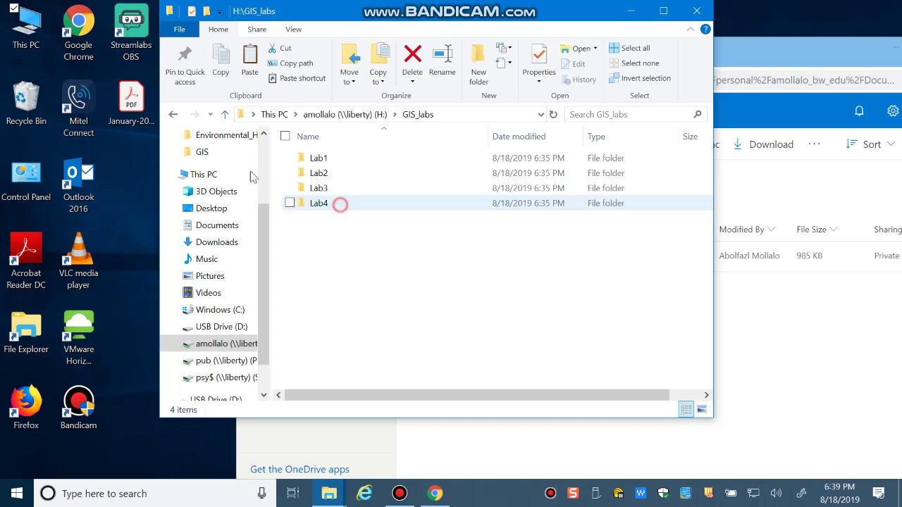
{"action": "left_click", "coordinate": [173, 114]}
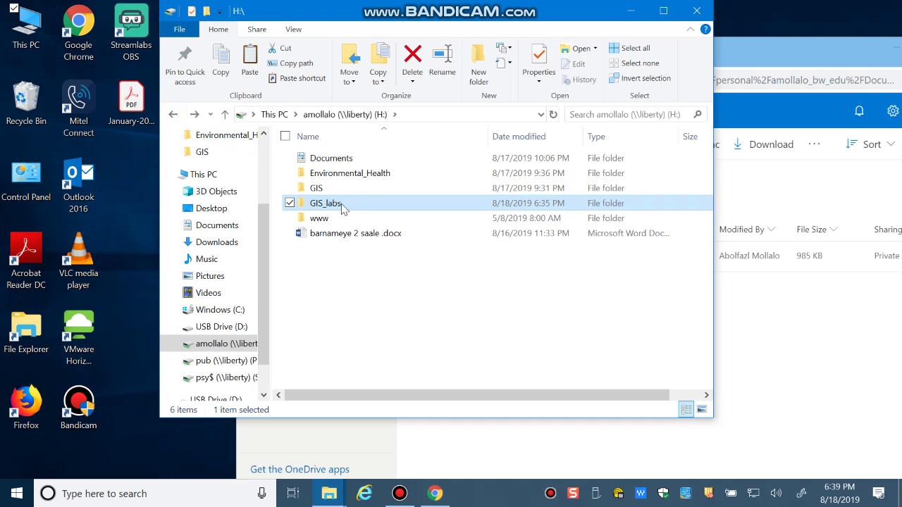
{"action": "left_click_drag", "start_coordinate": [341, 205], "coordinate": [811, 388]}
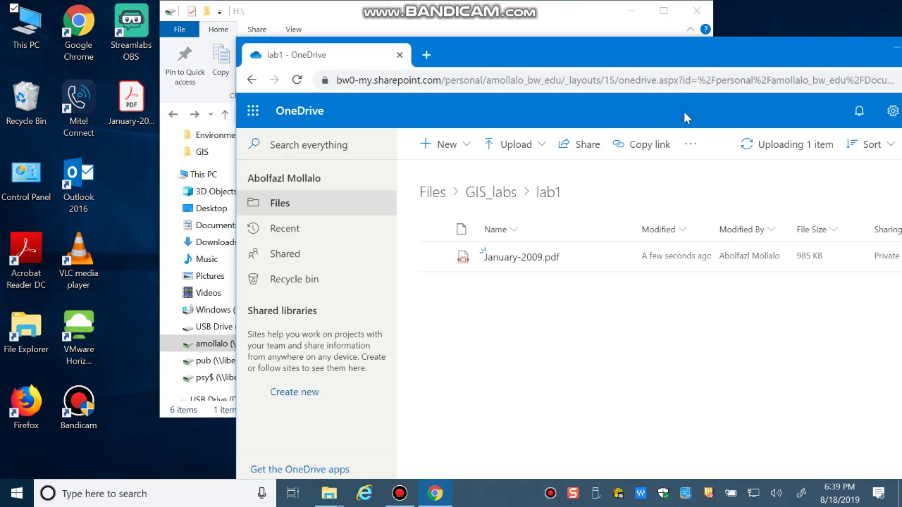
Drop GIS_labs into lab1, open it to check Lab1–Lab4, then minimize the browser.
{"action": "left_click", "coordinate": [630, 11]}
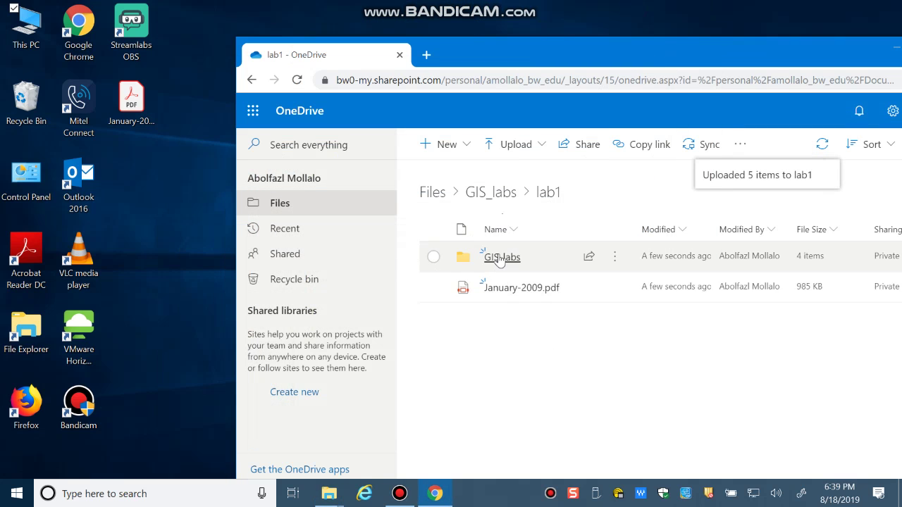
{"action": "left_click", "coordinate": [493, 257]}
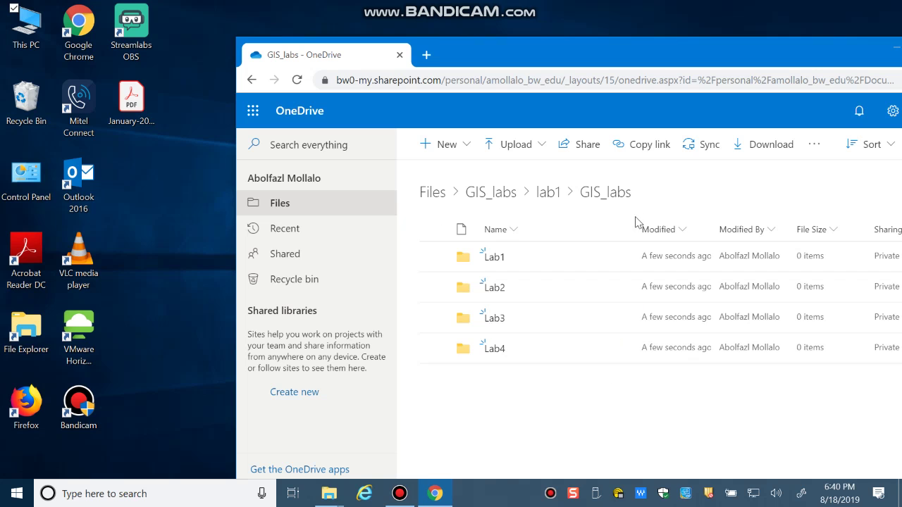
{"action": "left_click", "coordinate": [889, 49]}
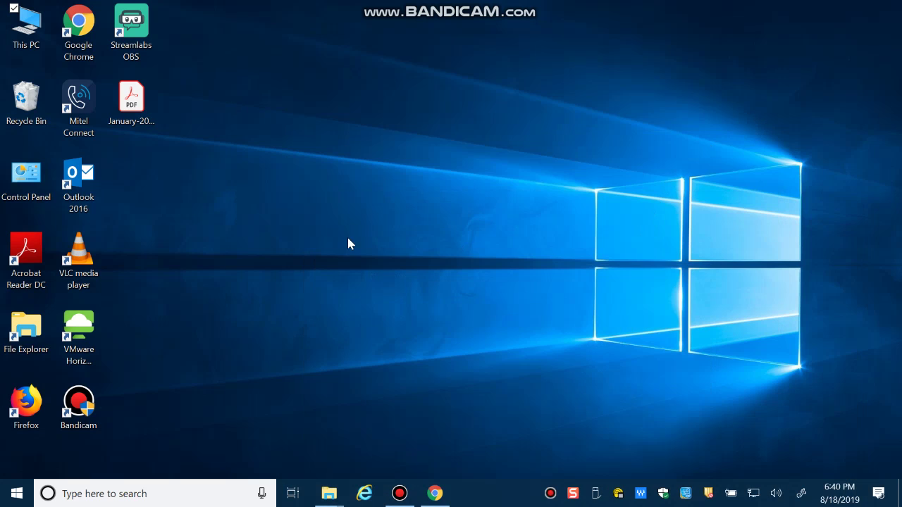
Browse This PC to USB Drive (D:) and open GIS_Lab\Lab1.
{"action": "double_click", "coordinate": [26, 30]}
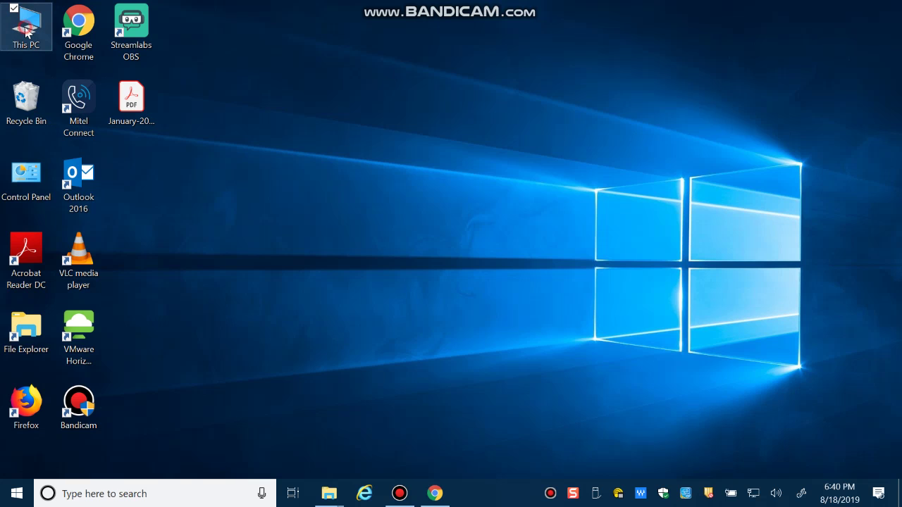
{"action": "scroll", "coordinate": [345, 261], "scroll_direction": "down", "scroll_amount": 2}
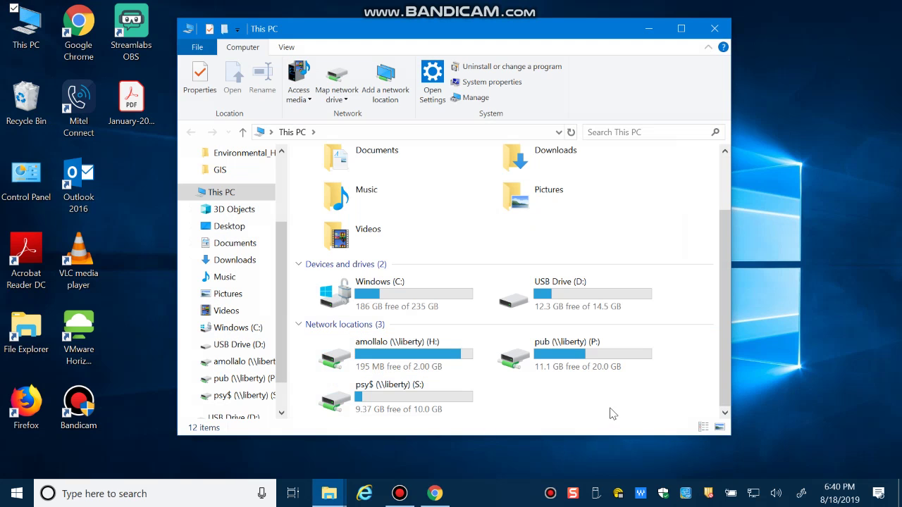
{"action": "double_click", "coordinate": [568, 303]}
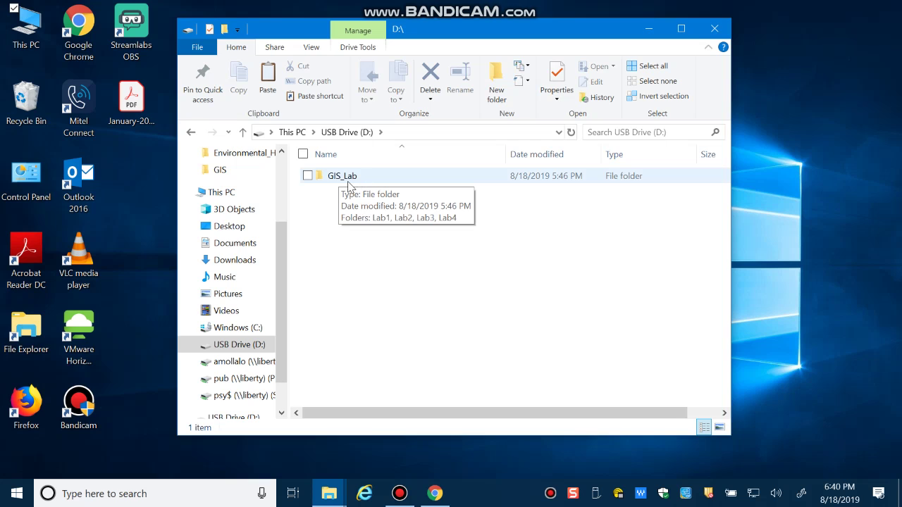
{"action": "double_click", "coordinate": [339, 178]}
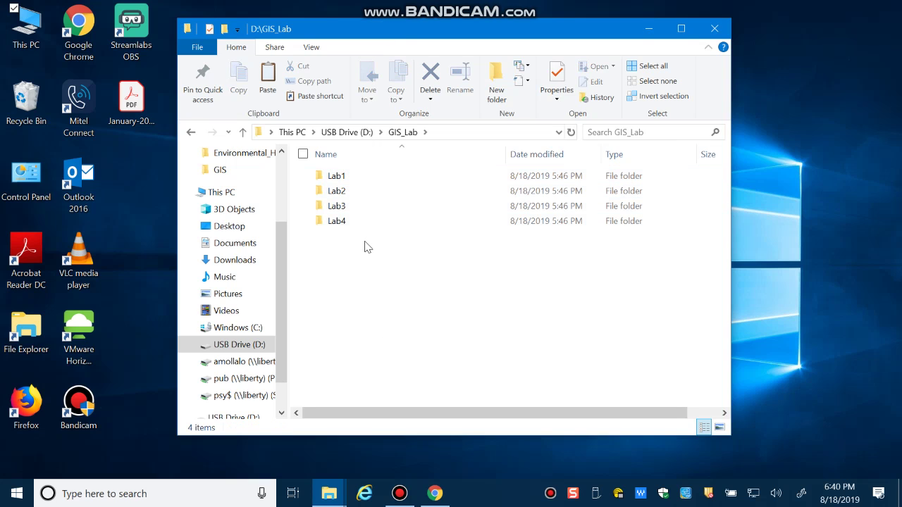
{"action": "double_click", "coordinate": [336, 179]}
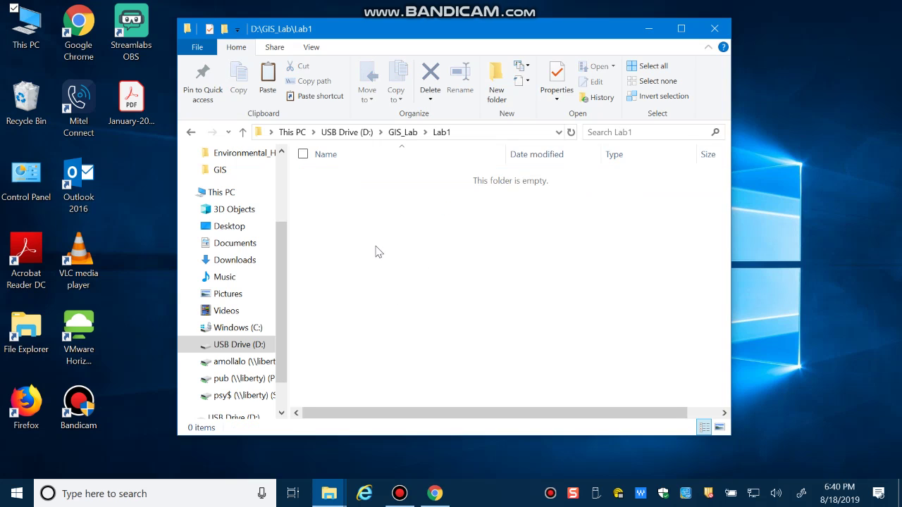